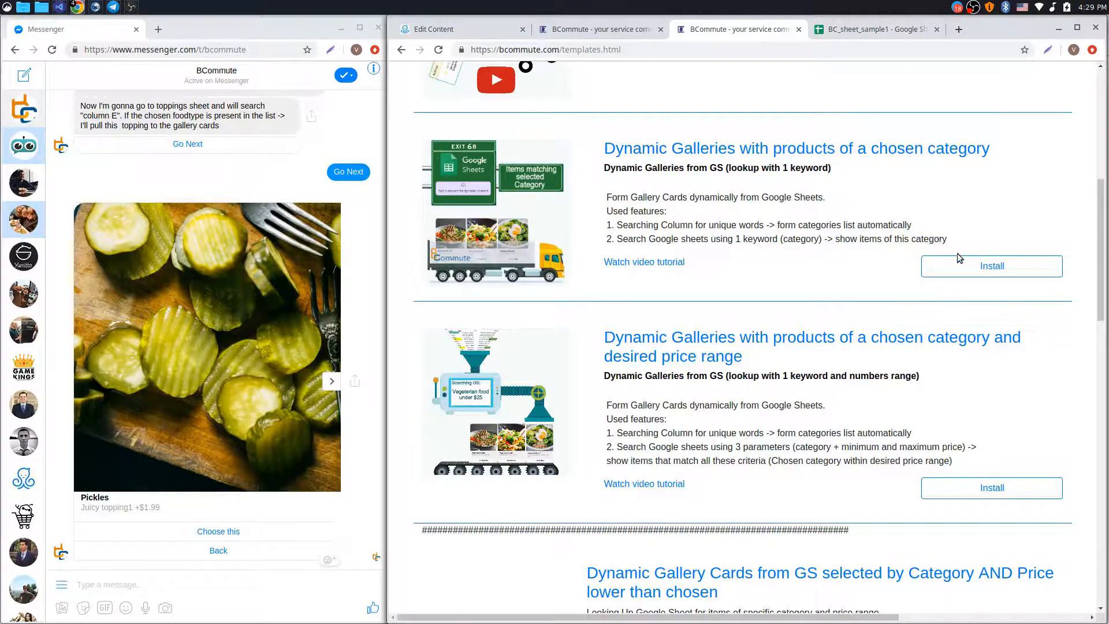
# Install the chosen-category galleries template with the Google account and the 'main' ManyChat account
pyautogui.click(988, 266)
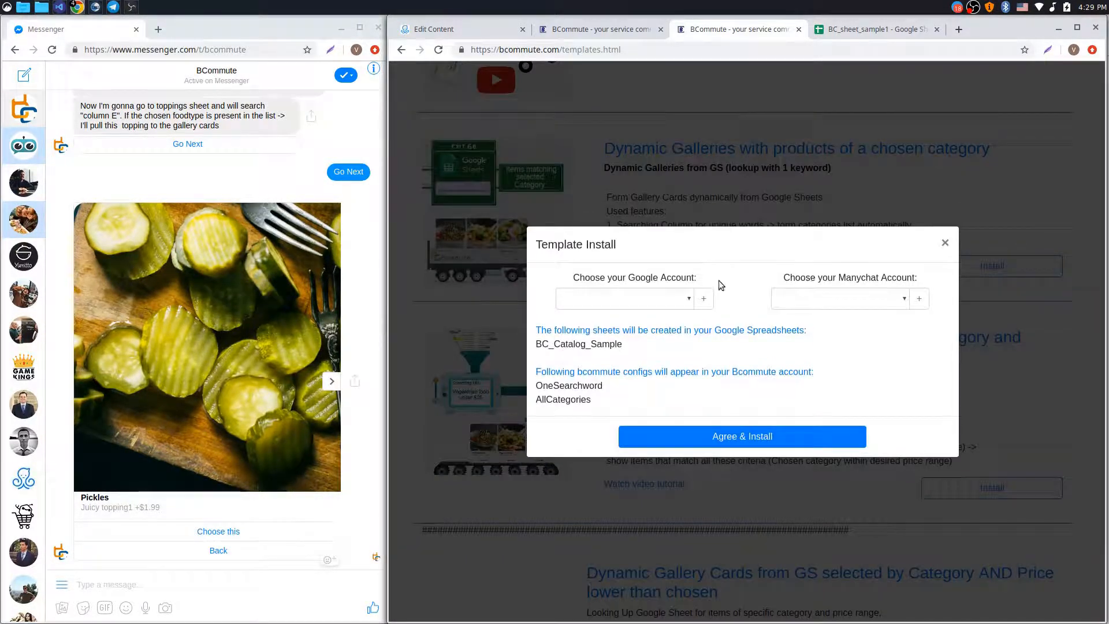
pyautogui.click(660, 298)
pyautogui.click(586, 315)
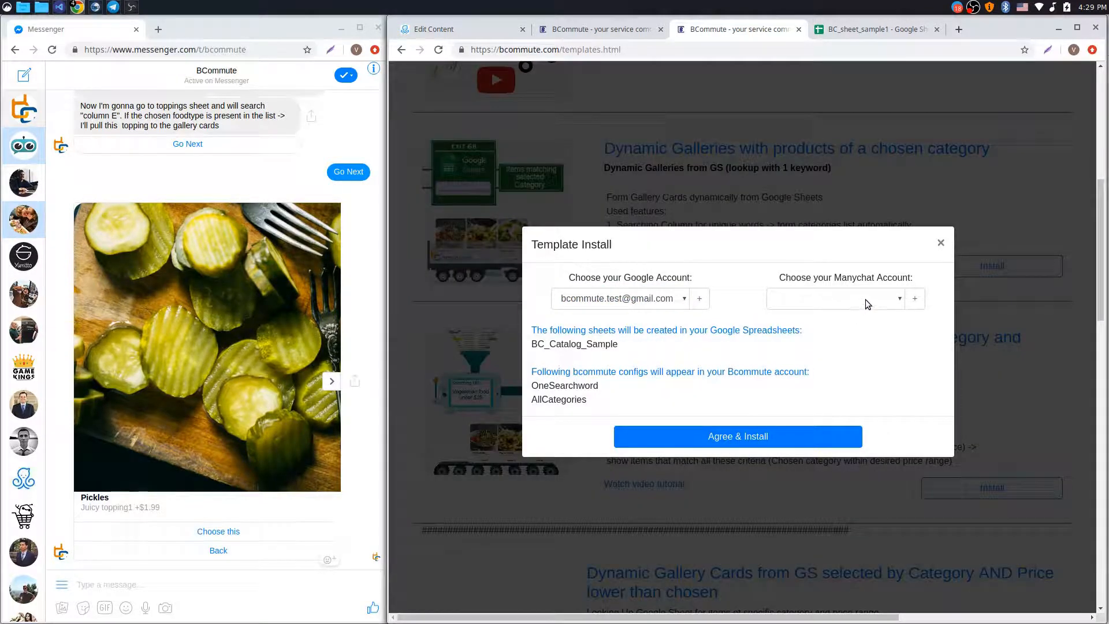
pyautogui.click(866, 299)
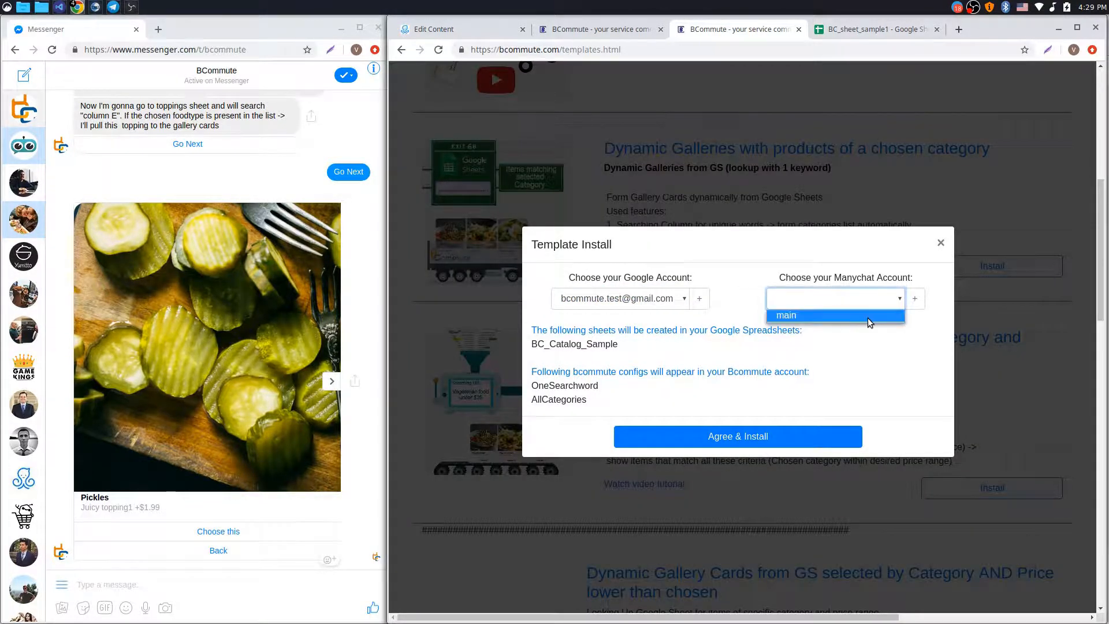
pyautogui.click(868, 318)
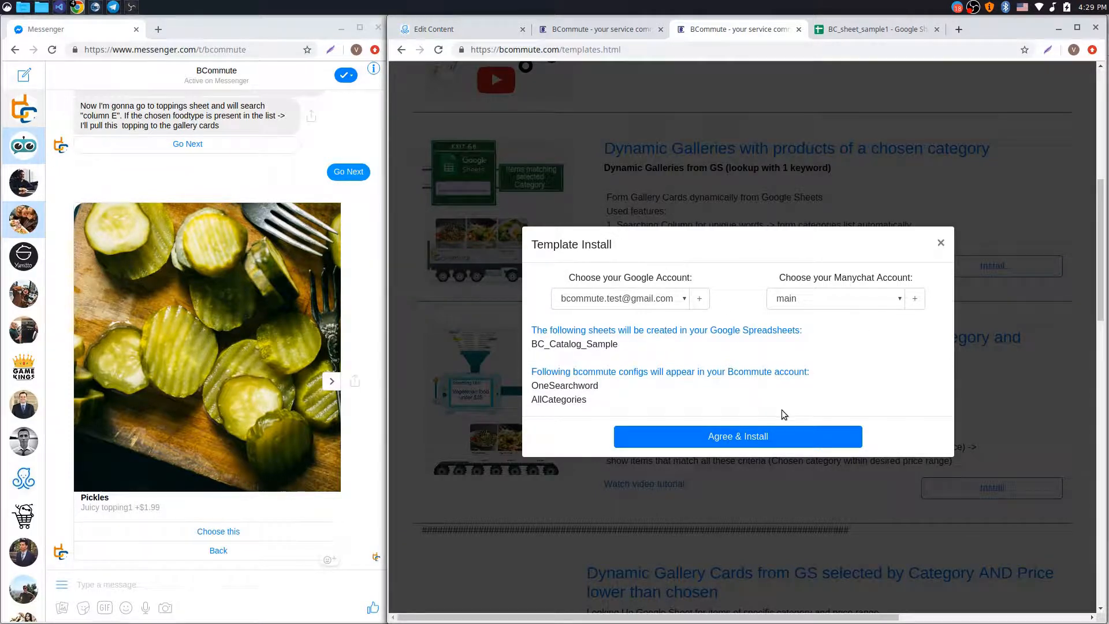
pyautogui.click(734, 437)
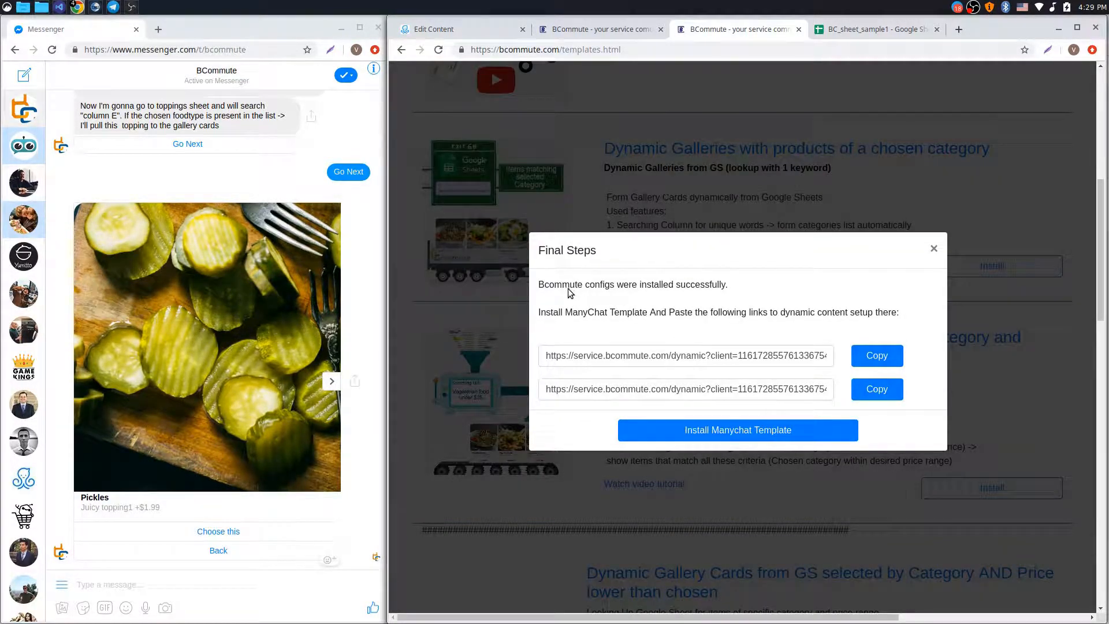
# Check the AllCategories and OneSearchword configs in Dynamic Content Setup, then open BC_sheet_sample1
pyautogui.moveTo(541, 284); pyautogui.dragTo(729, 287)
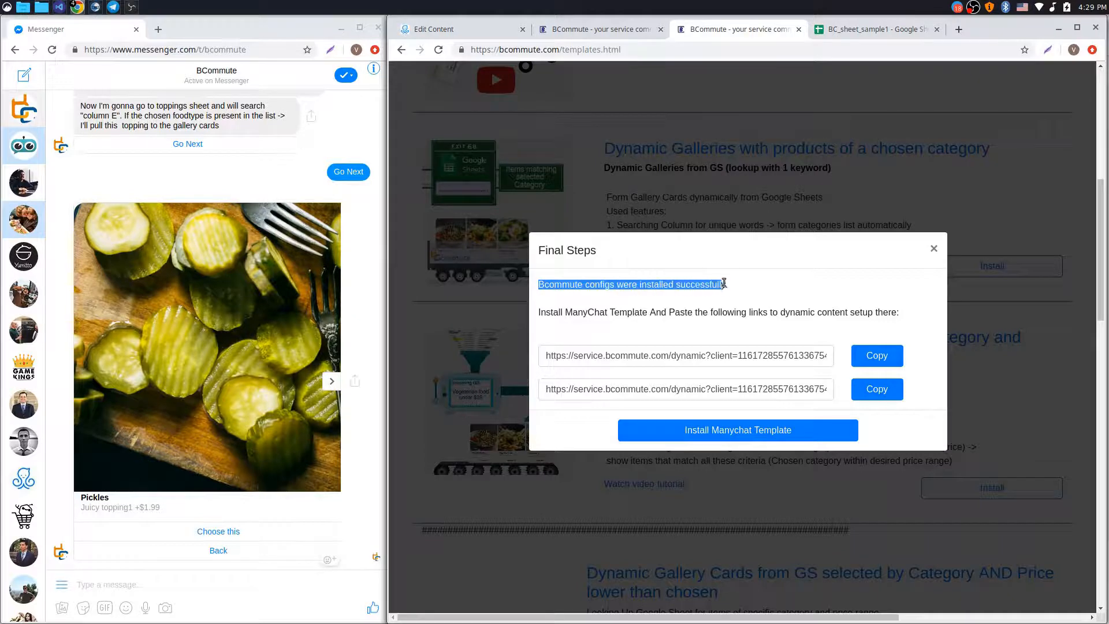
pyautogui.click(729, 288)
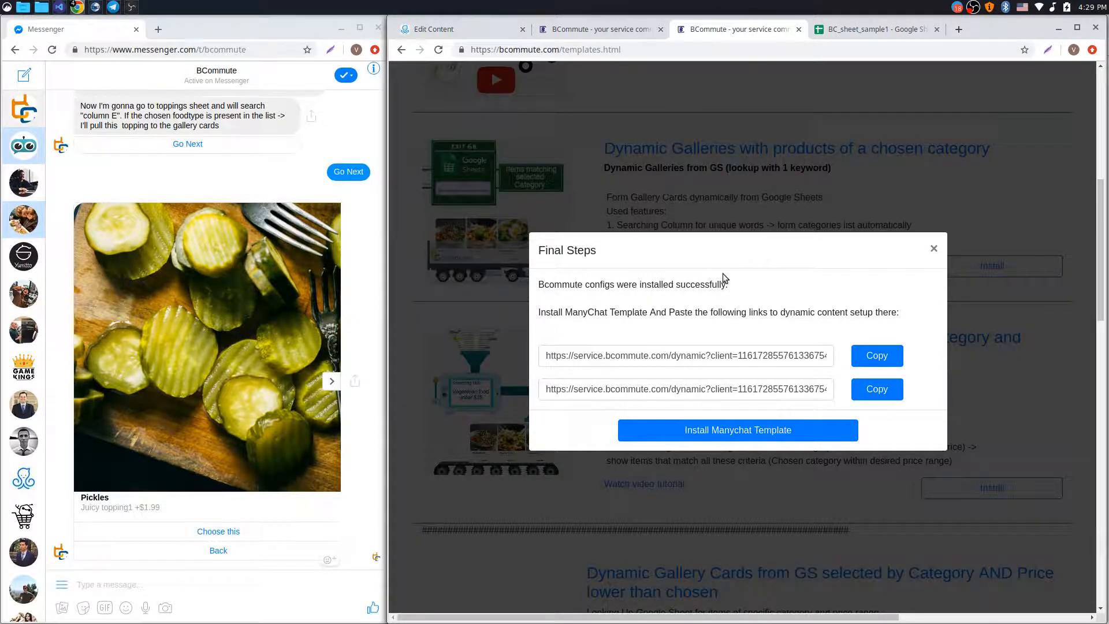
pyautogui.click(608, 32)
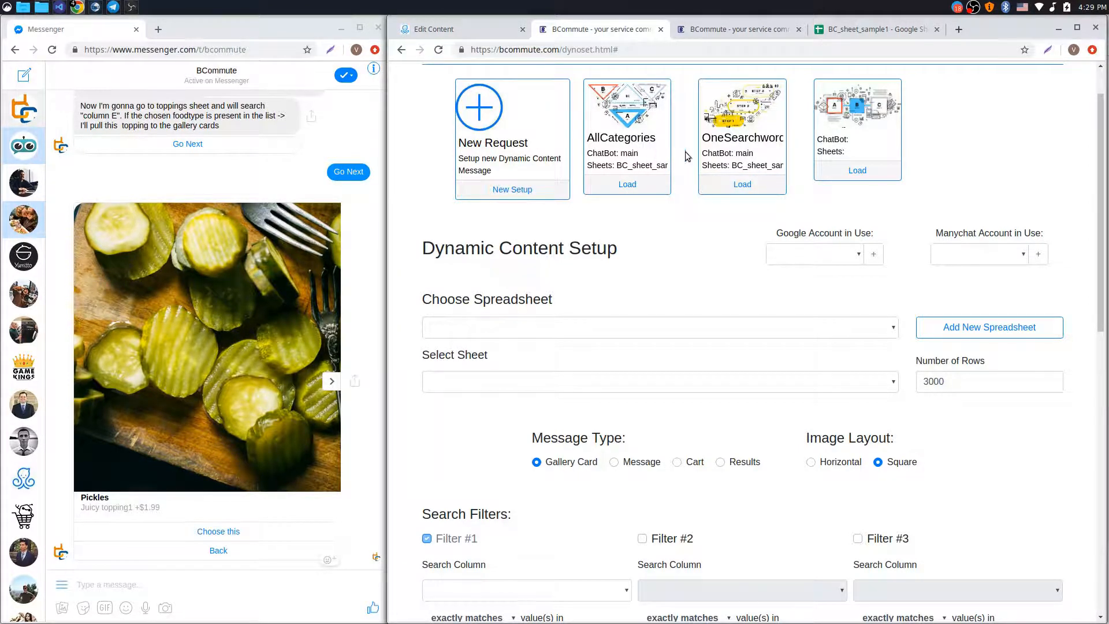
pyautogui.click(726, 36)
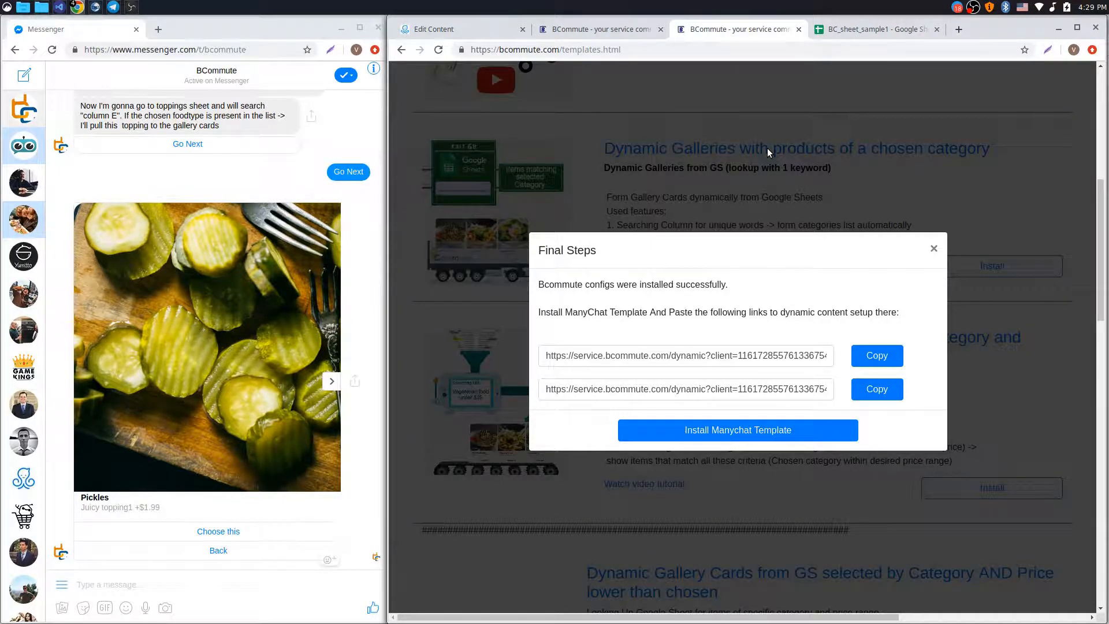
pyautogui.click(868, 34)
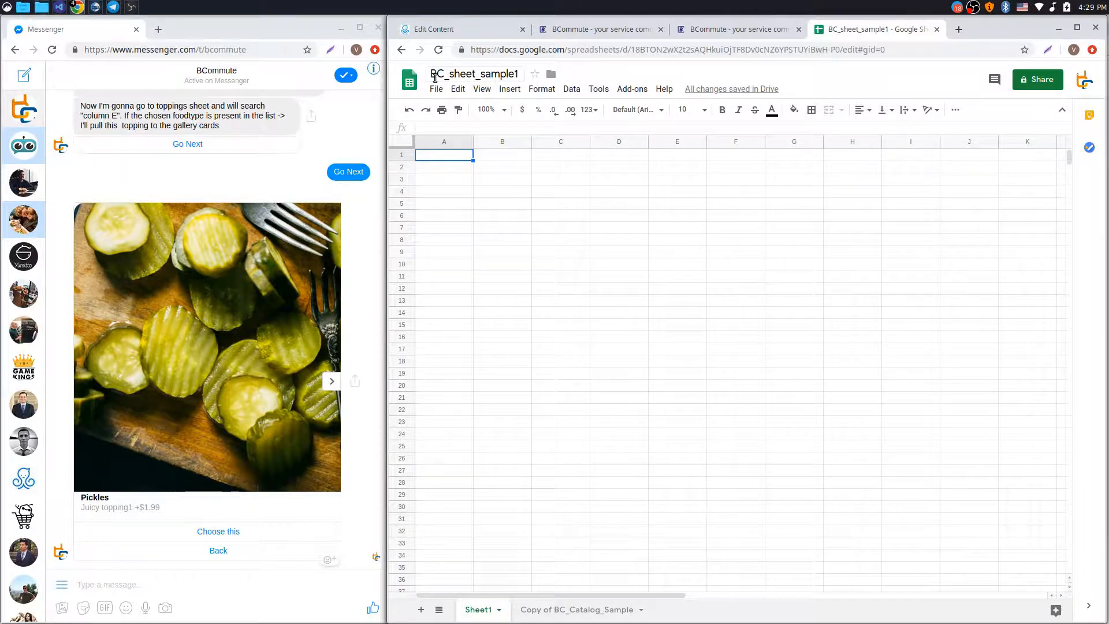
# Look over the food catalog data in the Copy of BC_Catalog_Sample sheet, then return to BCommute
pyautogui.moveTo(432, 74); pyautogui.dragTo(518, 74)
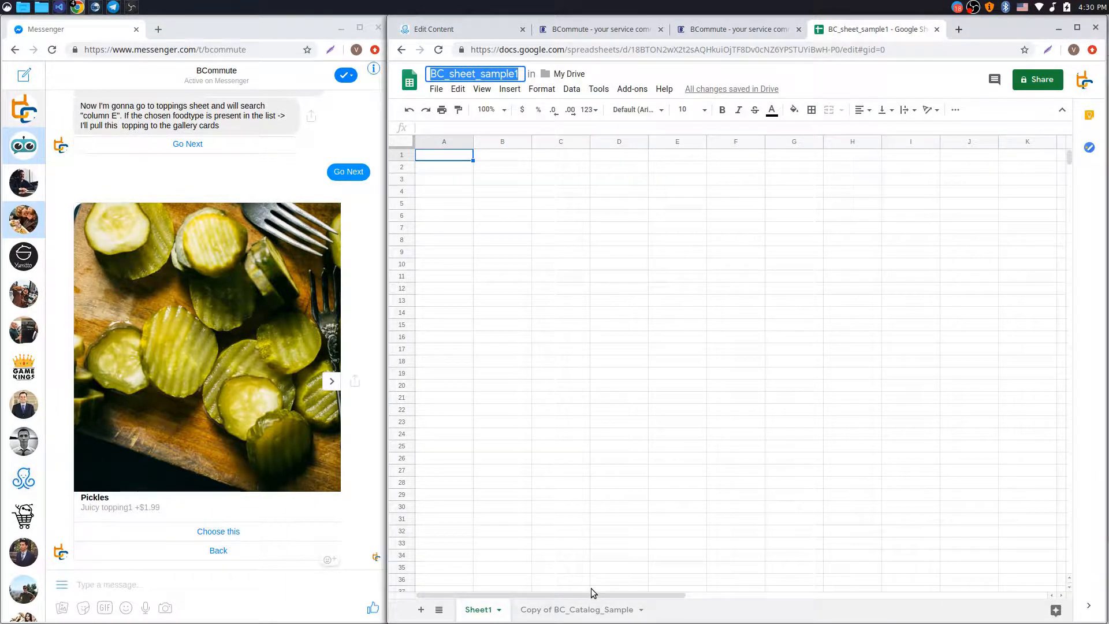
pyautogui.click(576, 610)
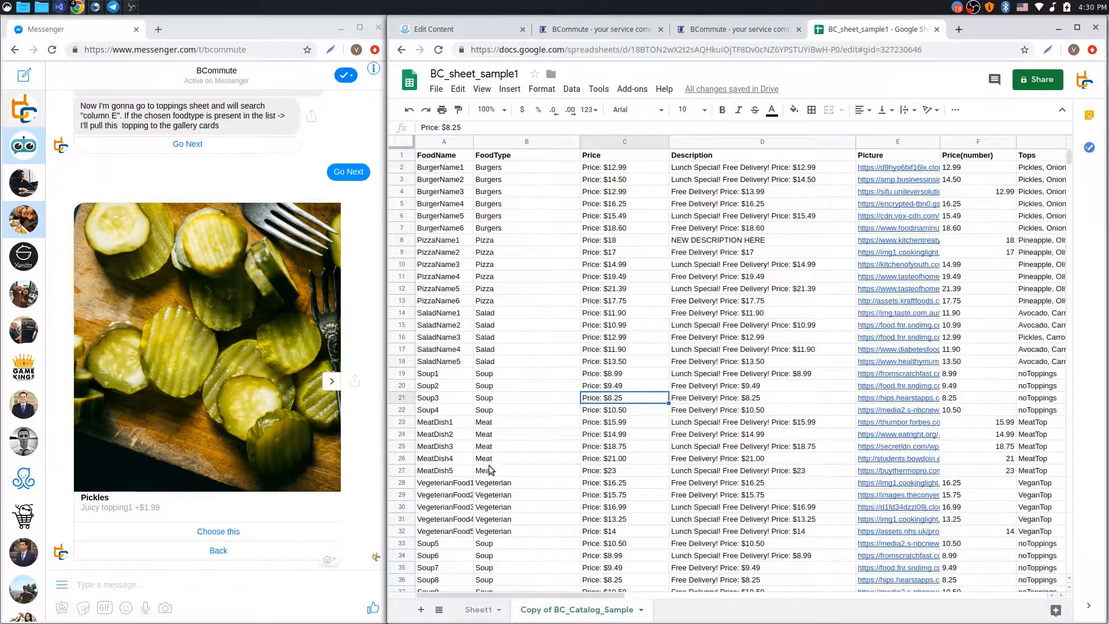
pyautogui.moveTo(445, 155); pyautogui.dragTo(1017, 551)
pyautogui.click(666, 373)
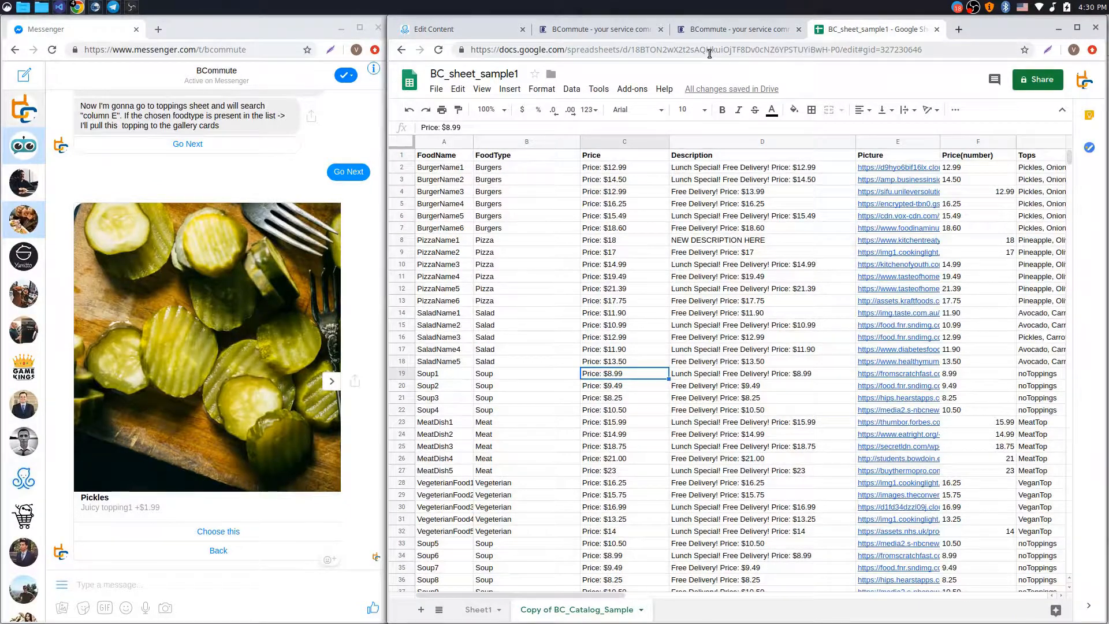
pyautogui.click(738, 35)
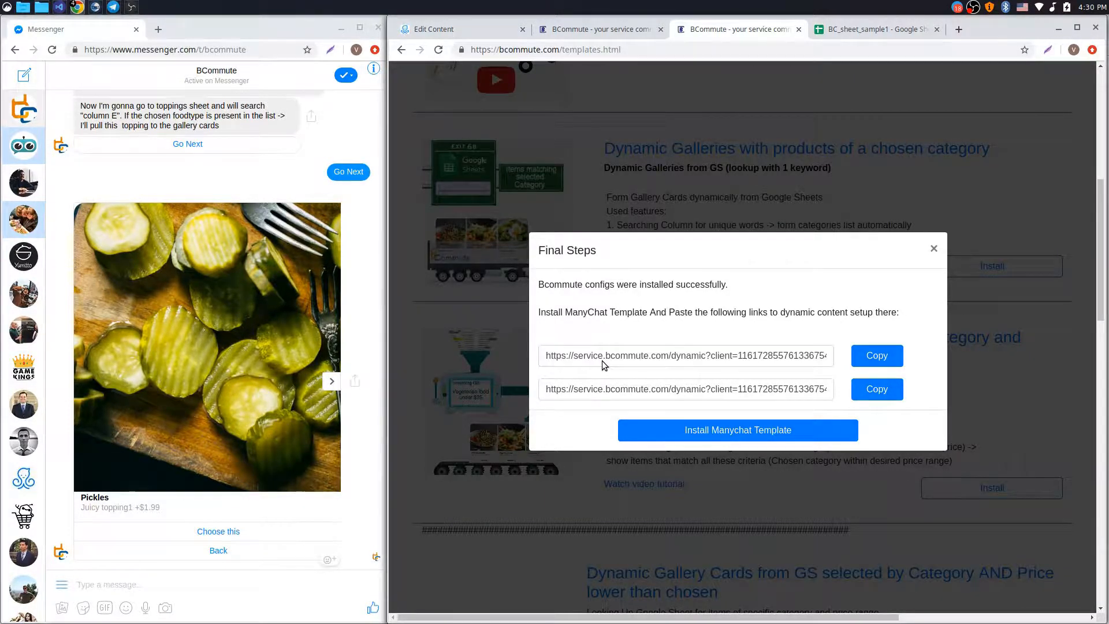
# Install the ManyChat gallery template and open the Galleries from GS search flow in the editor
pyautogui.click(727, 437)
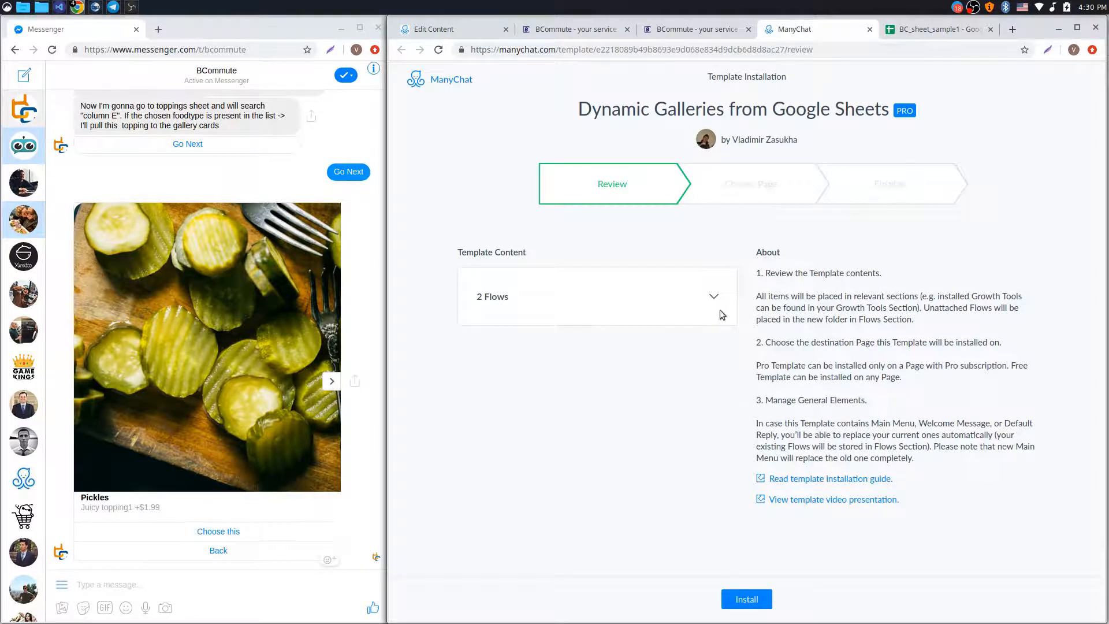
pyautogui.moveTo(579, 110); pyautogui.dragTo(865, 110)
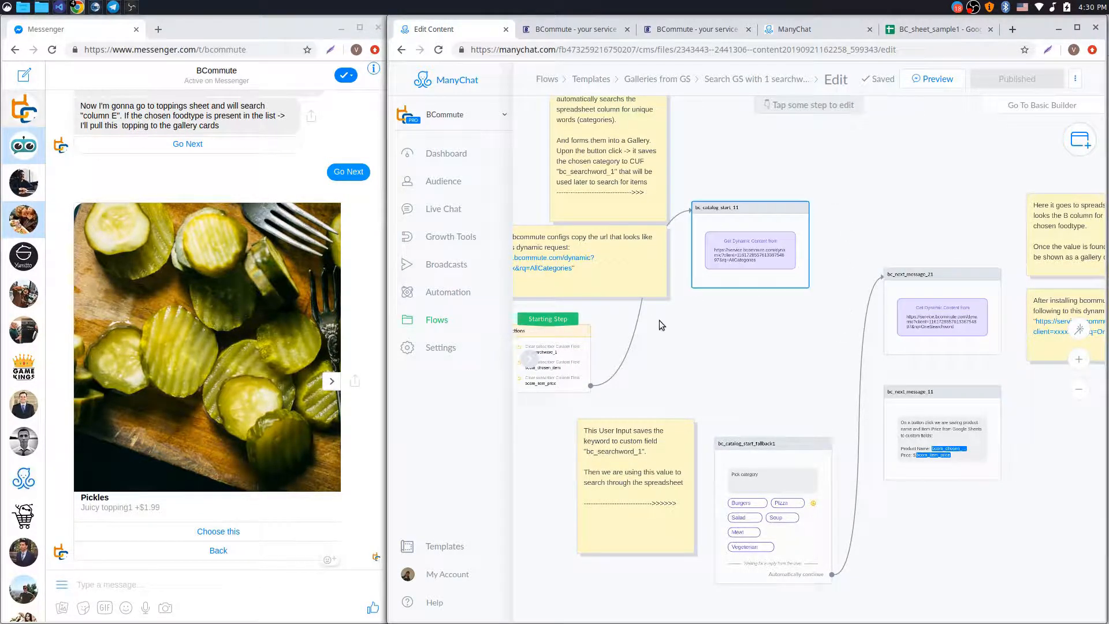
pyautogui.moveTo(737, 345); pyautogui.dragTo(762, 317)
pyautogui.moveTo(786, 279); pyautogui.dragTo(770, 296)
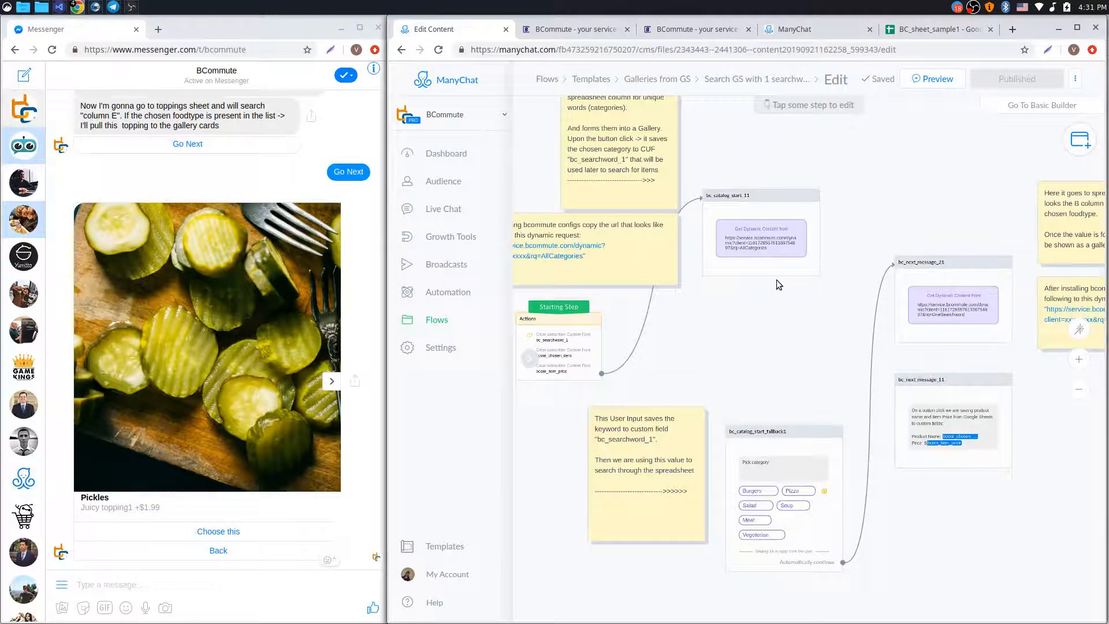
# Paste the BCommute AllCategories link into bc_catalog_start_11's dynamic content Request URL and save
pyautogui.click(691, 36)
pyautogui.click(877, 389)
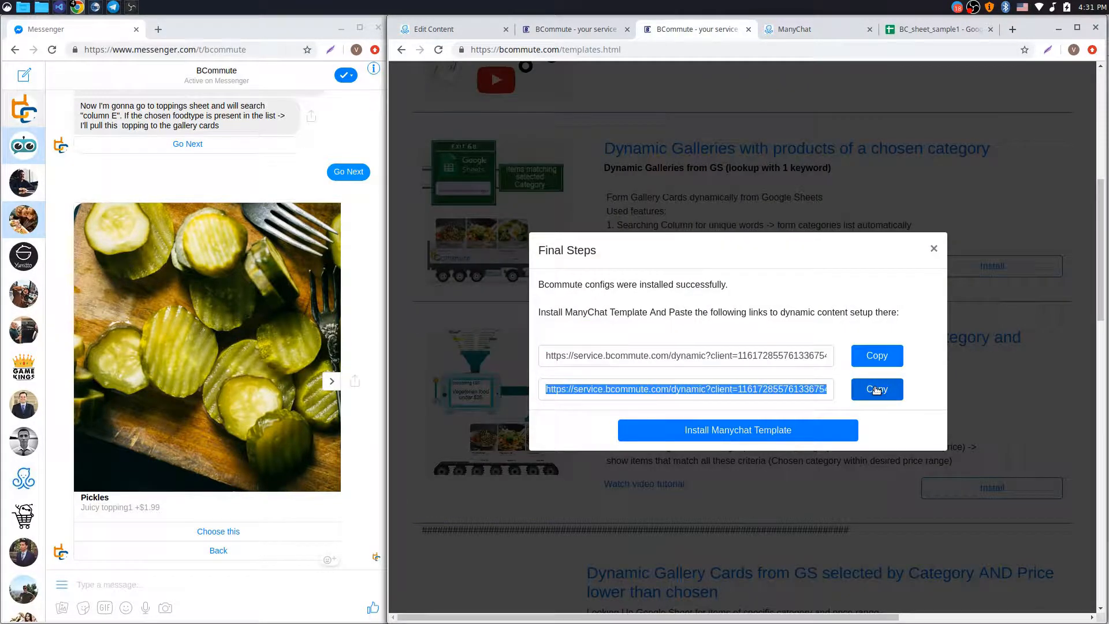
pyautogui.click(451, 32)
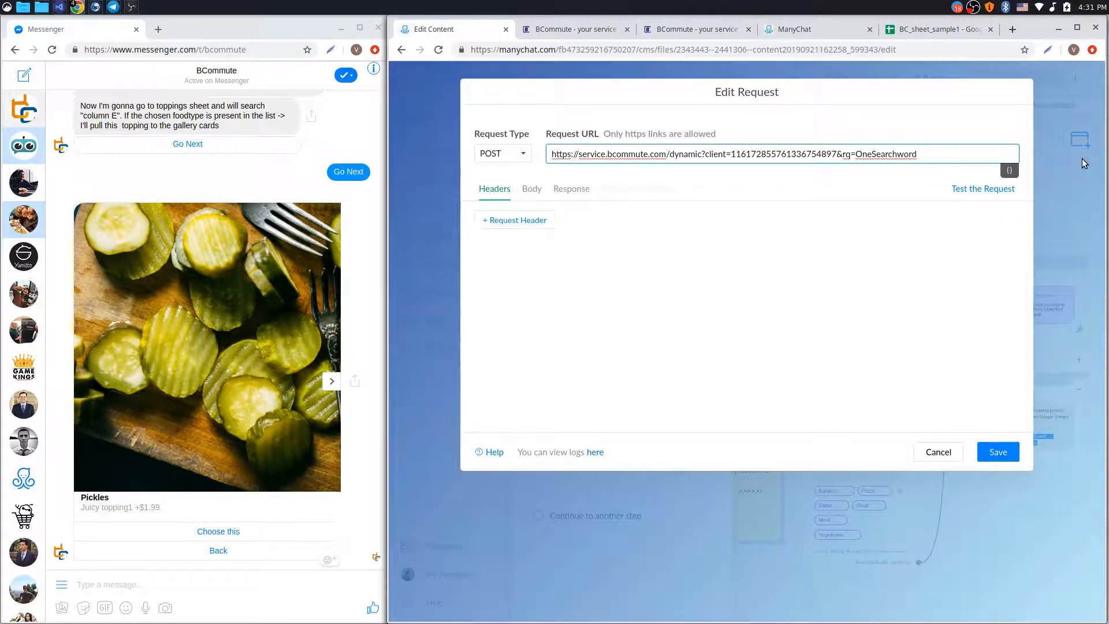
pyautogui.click(937, 451)
pyautogui.click(578, 249)
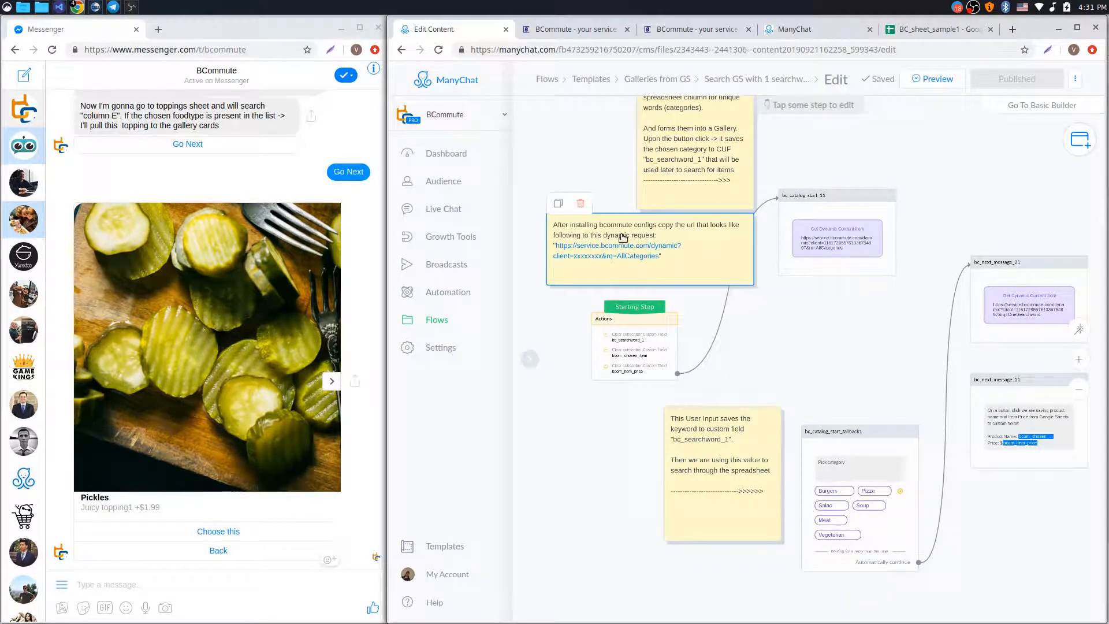
pyautogui.click(838, 240)
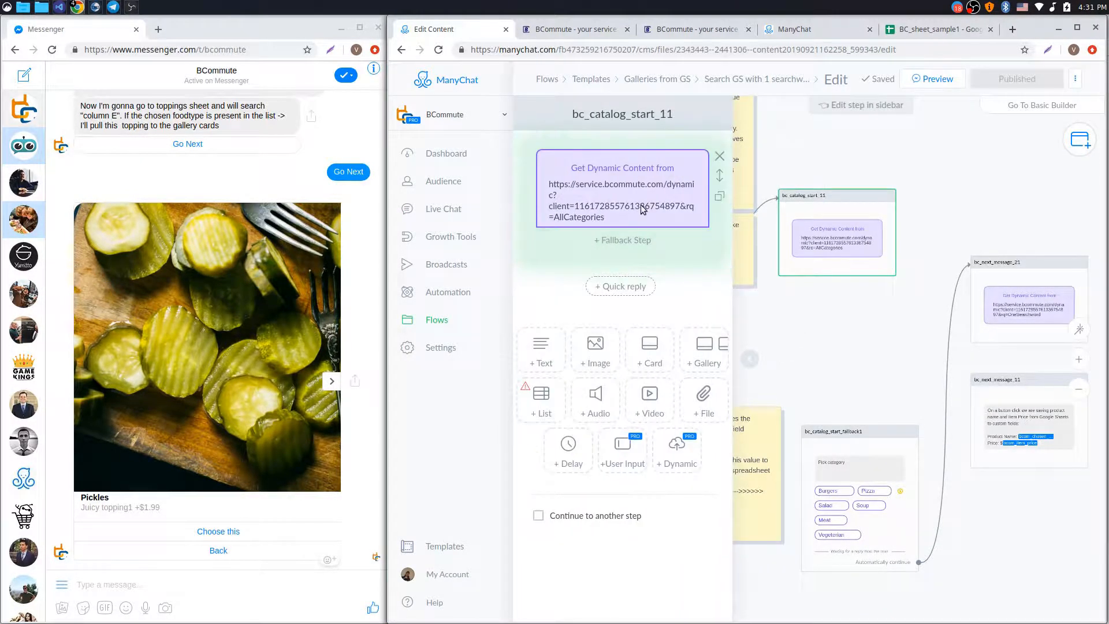
pyautogui.click(643, 209)
pyautogui.moveTo(907, 154); pyautogui.dragTo(405, 152)
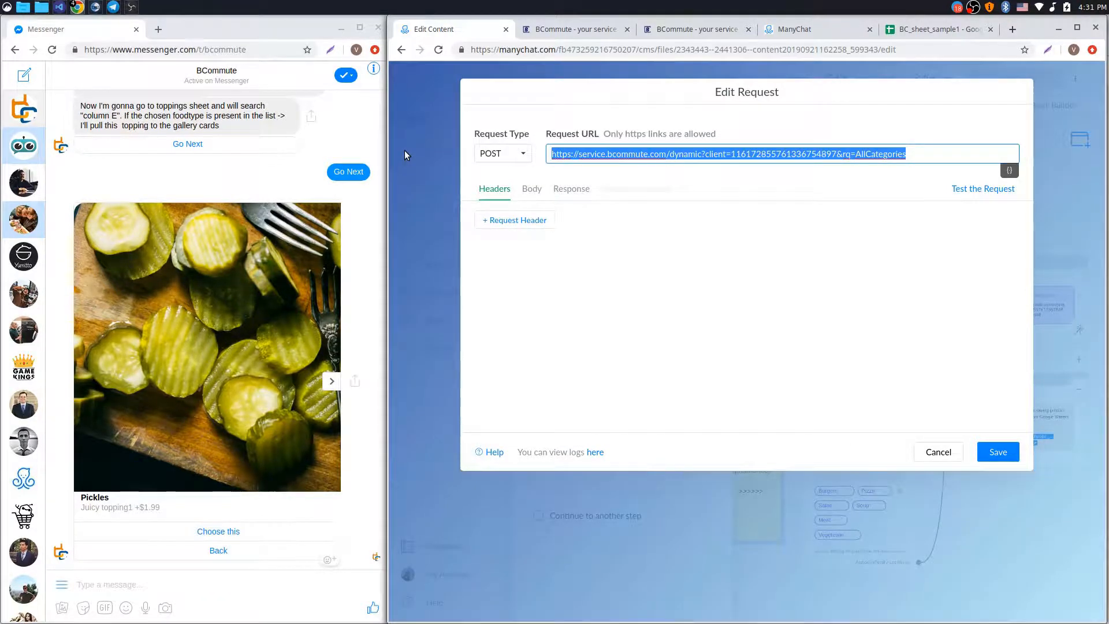
pyautogui.hotkey('ctrl', 'v')
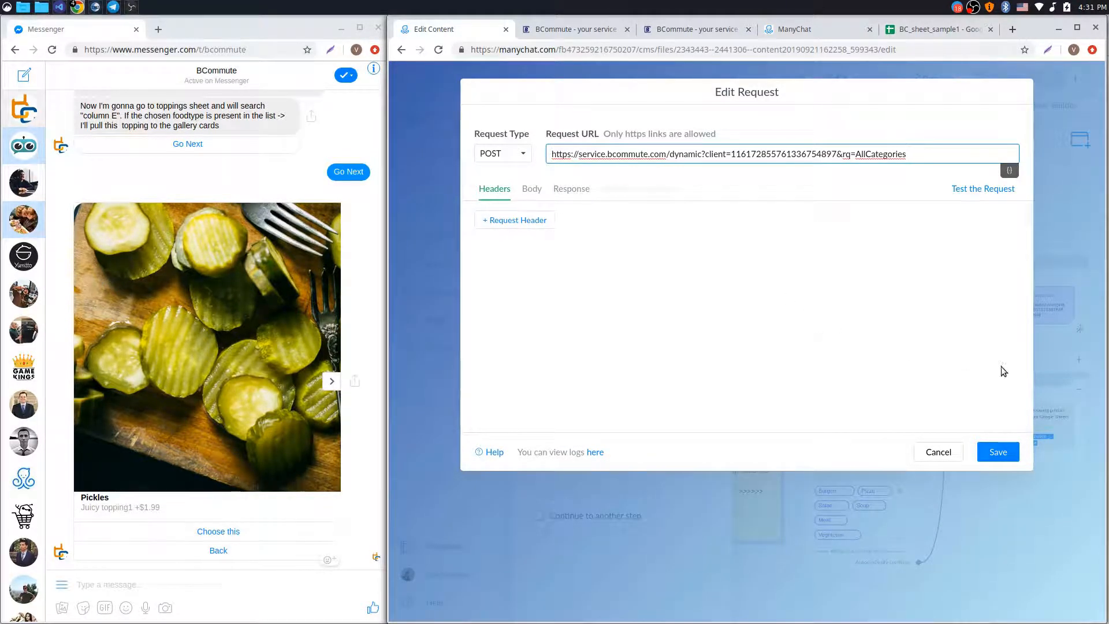
pyautogui.click(1001, 444)
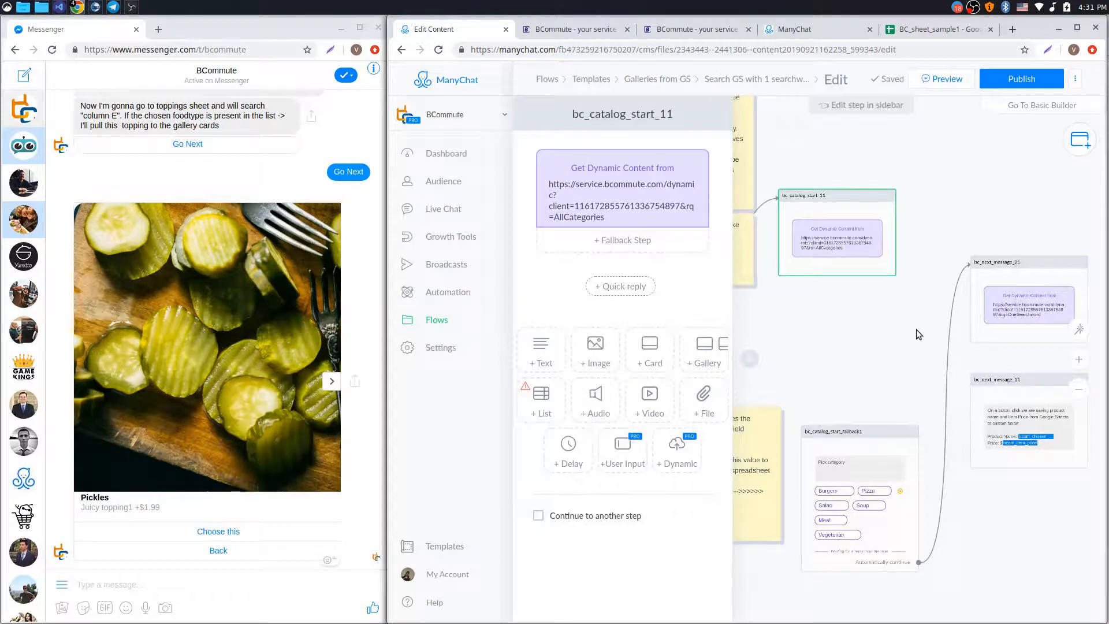
pyautogui.click(1002, 306)
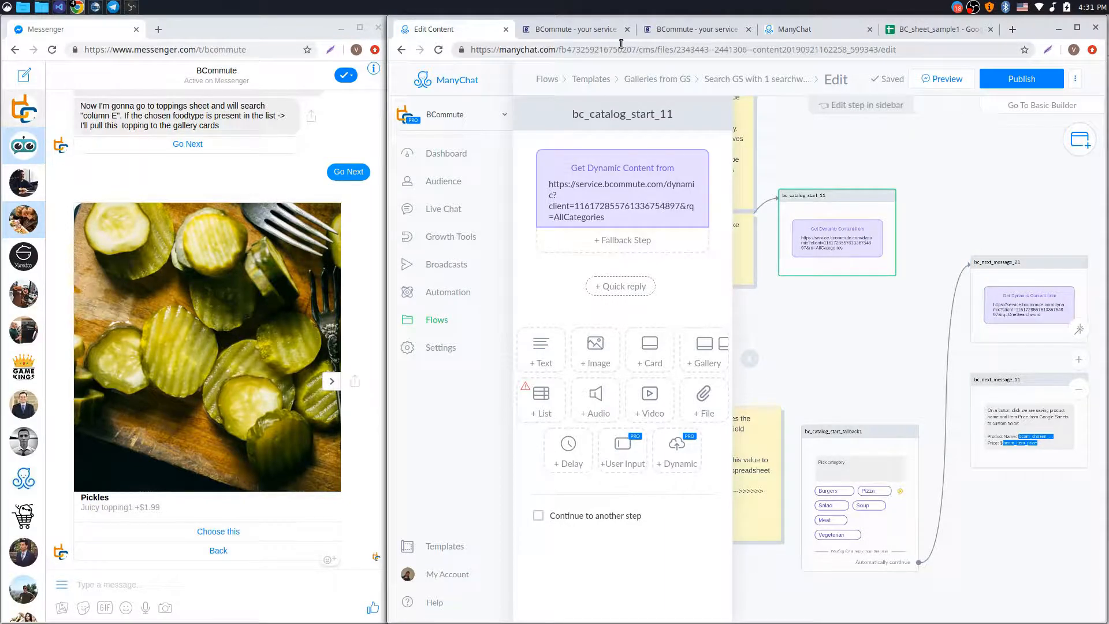
# Paste the BCommute OneSearchword link into bc_next_message_21's Request URL, check the Body, and save
pyautogui.click(695, 32)
pyautogui.click(877, 355)
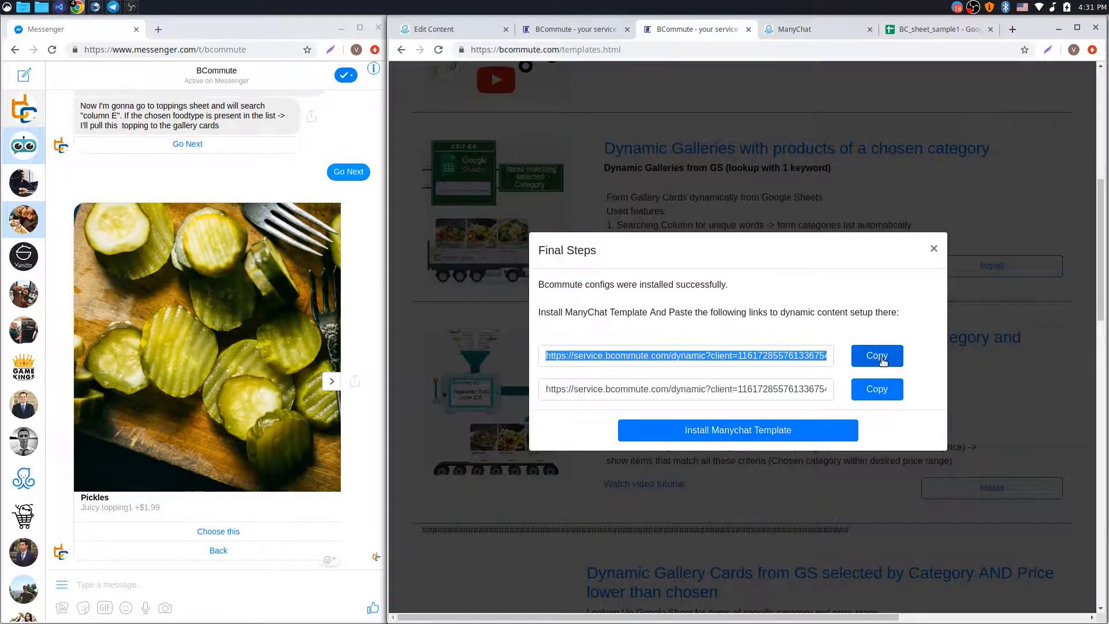
pyautogui.click(439, 28)
pyautogui.click(1028, 301)
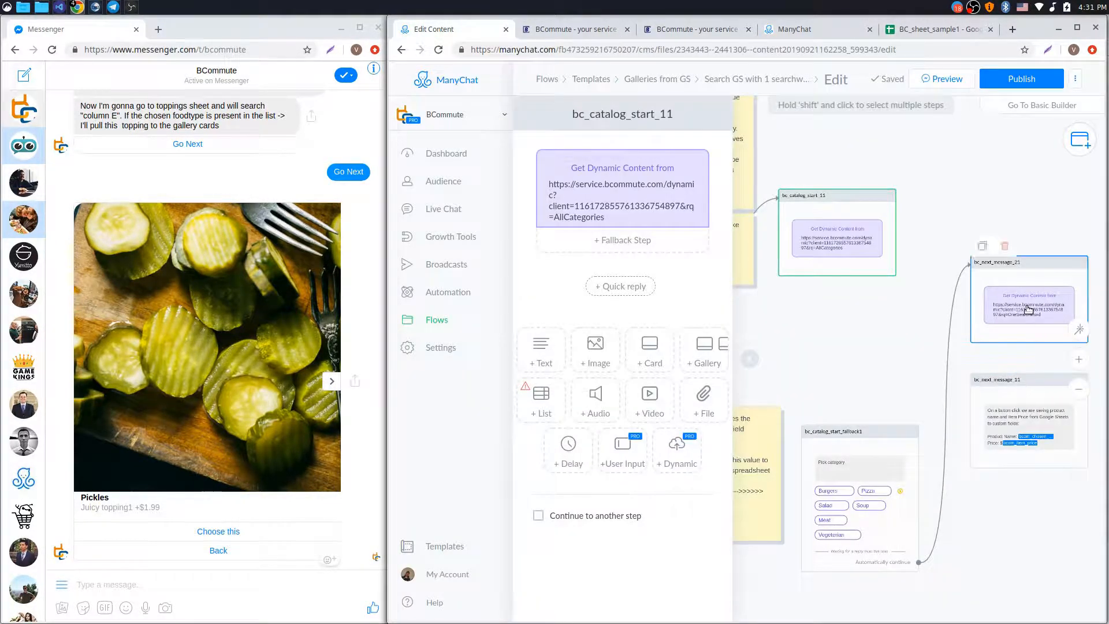
pyautogui.click(645, 201)
pyautogui.moveTo(936, 152); pyautogui.dragTo(405, 155)
pyautogui.hotkey('ctrl', 'v')
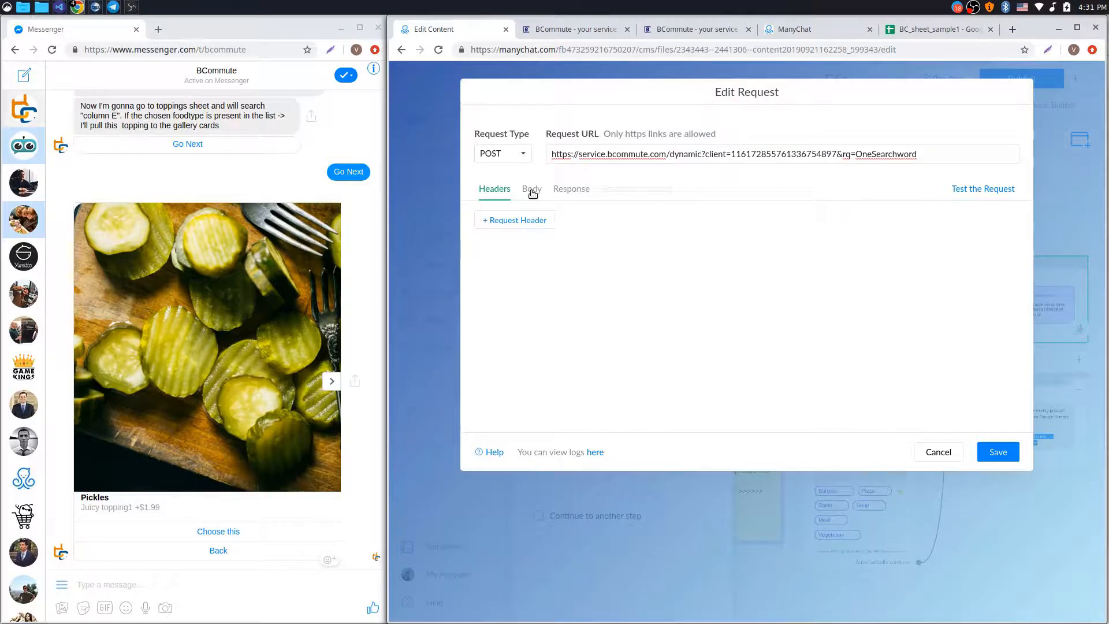
pyautogui.click(532, 191)
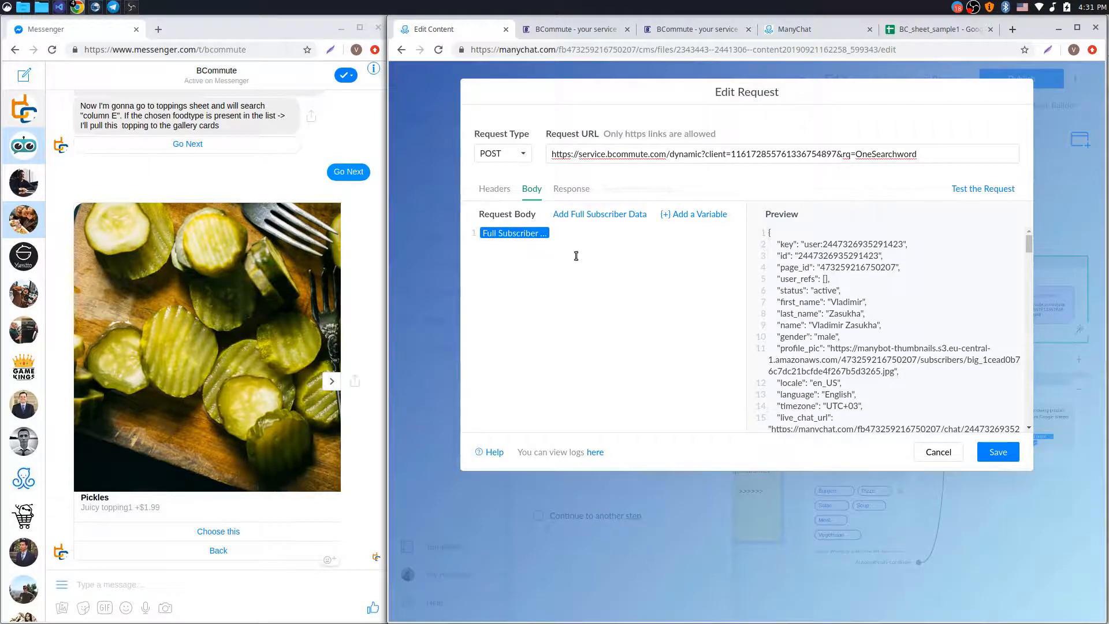
pyautogui.click(1001, 457)
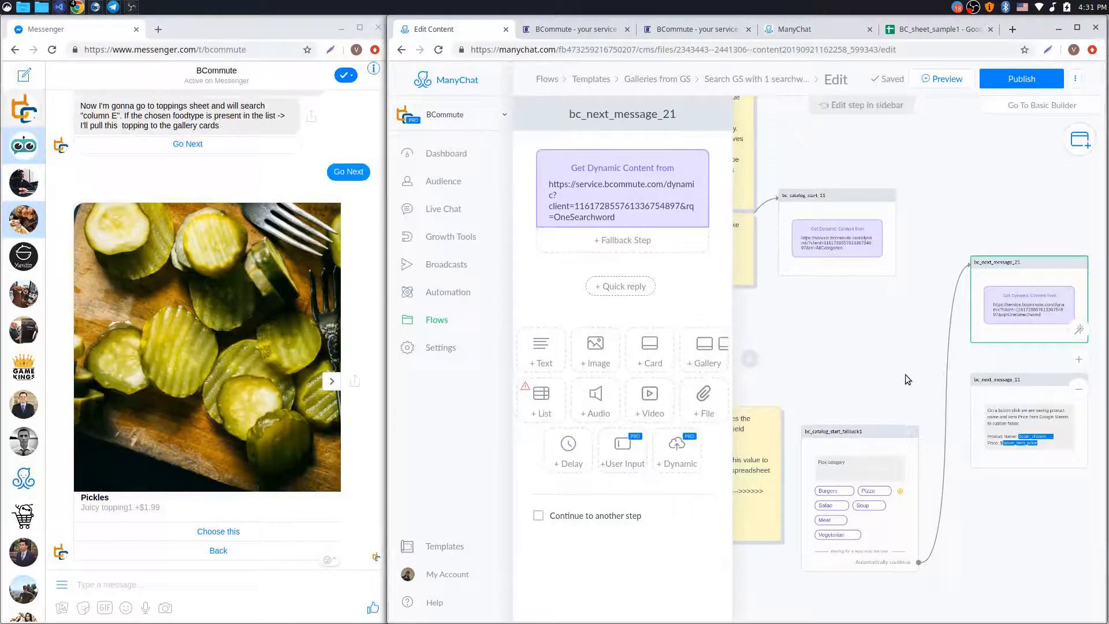
pyautogui.click(768, 380)
pyautogui.moveTo(771, 343); pyautogui.dragTo(712, 314)
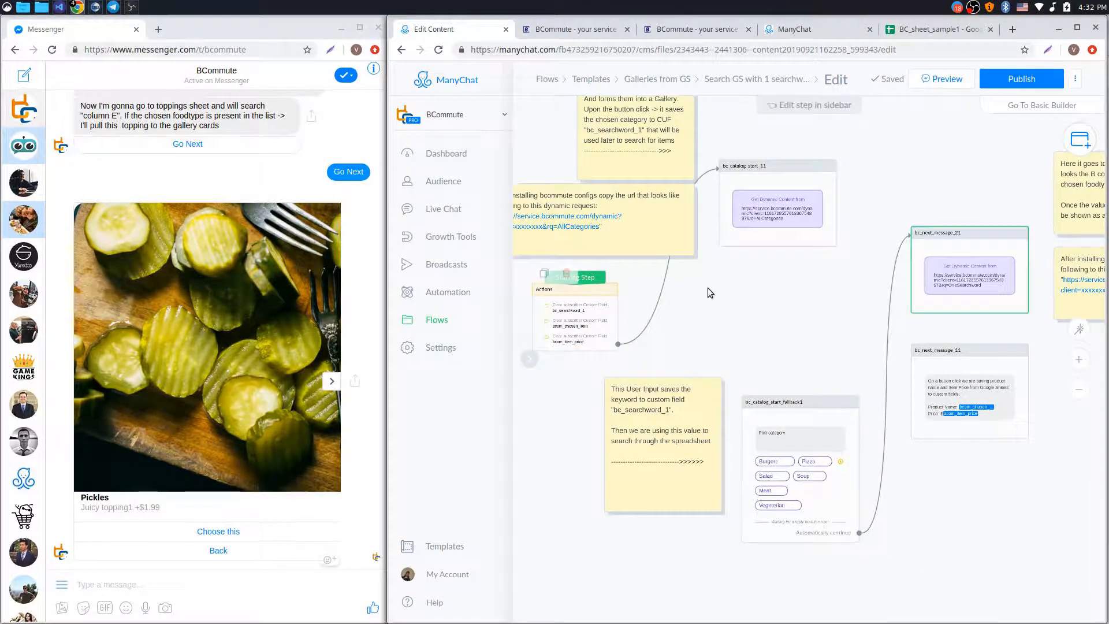
# Review the flow on the canvas and publish it, sending the Burgers-first gallery preview to Messenger
pyautogui.scroll(2, 612, 317)
pyautogui.scroll(1, 608, 321)
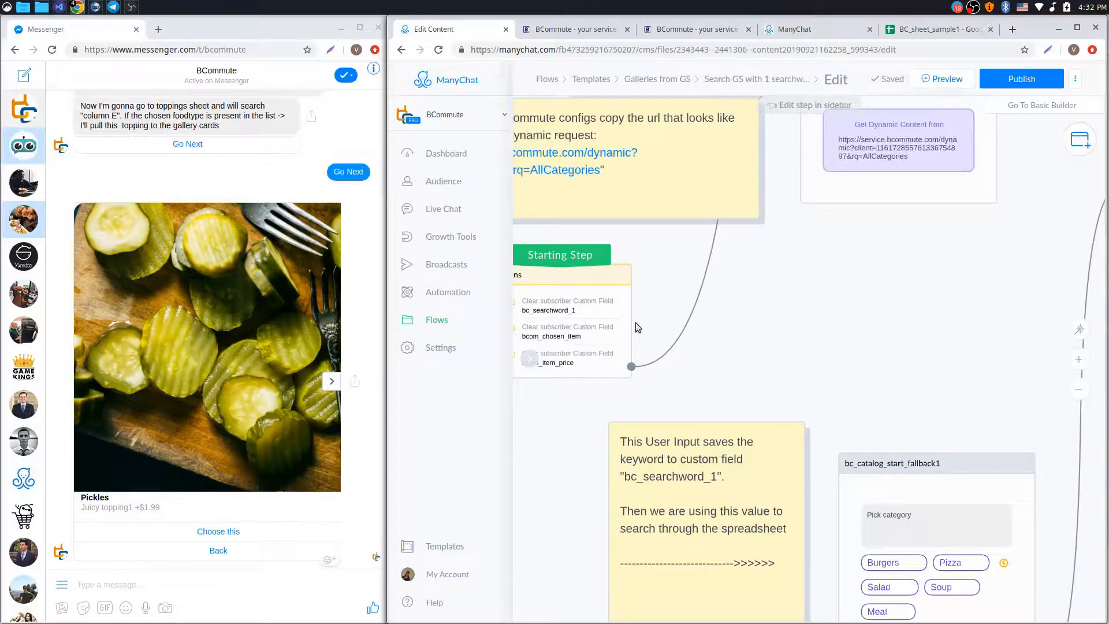
pyautogui.scroll(2, 673, 286)
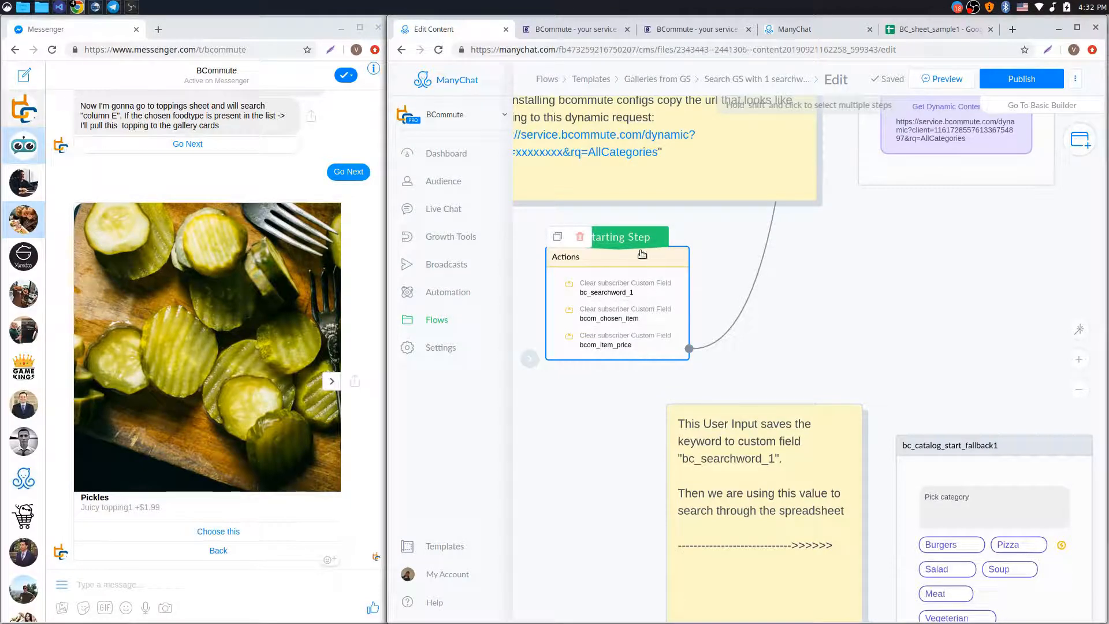
pyautogui.moveTo(966, 261); pyautogui.dragTo(753, 310)
pyautogui.scroll(-2, 800, 315)
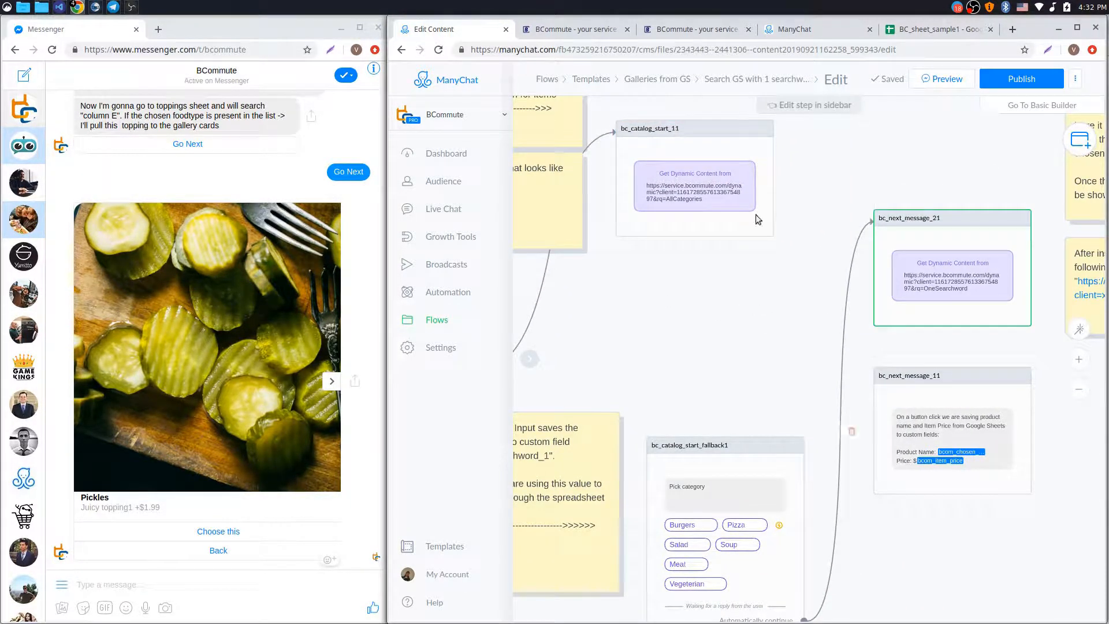
pyautogui.scroll(3, 994, 431)
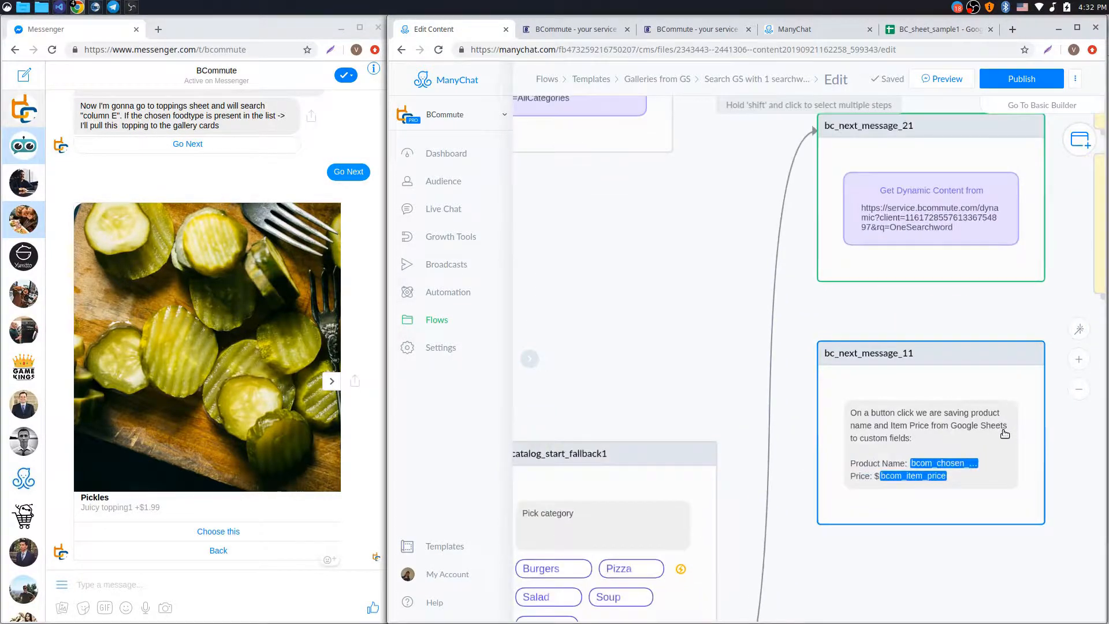
pyautogui.scroll(-4, 961, 416)
pyautogui.moveTo(760, 309); pyautogui.dragTo(770, 273)
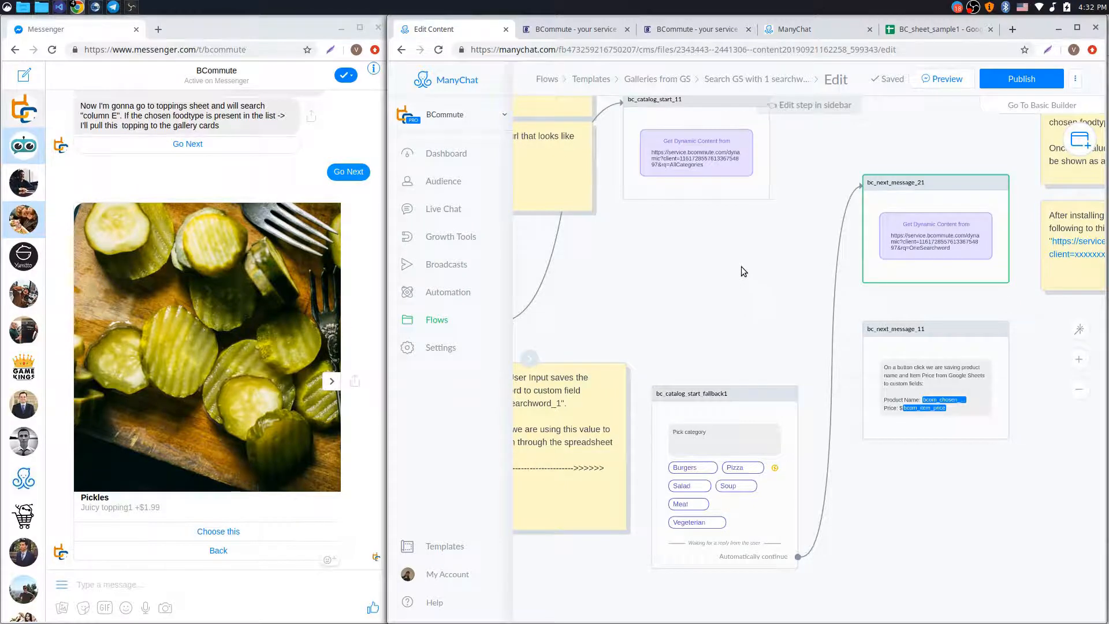
pyautogui.moveTo(741, 267); pyautogui.dragTo(766, 304)
pyautogui.click(1009, 83)
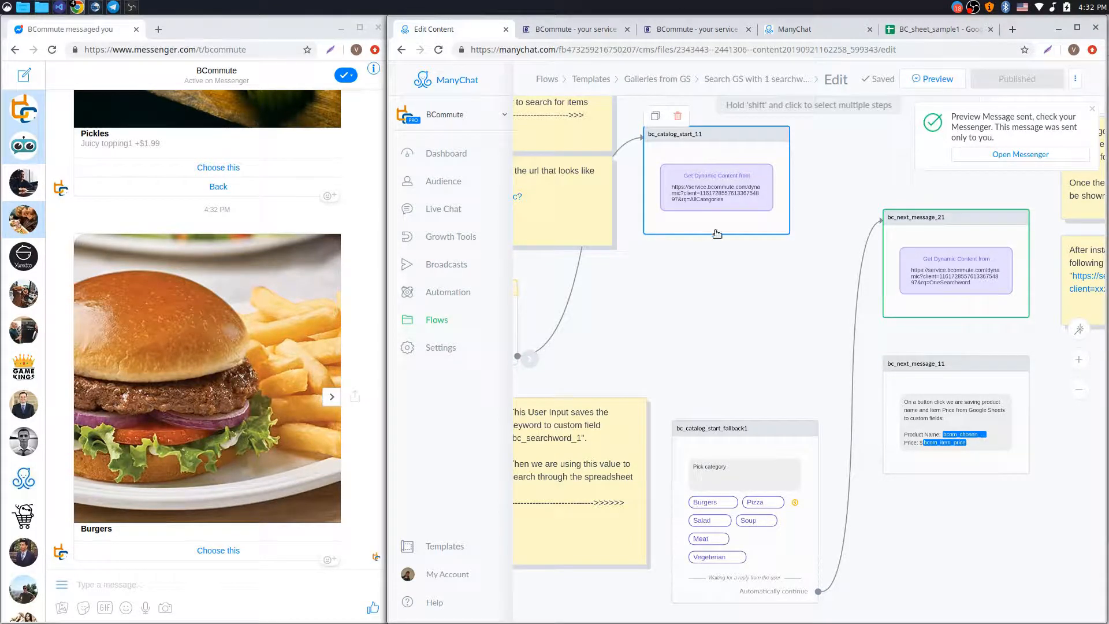
# Load the AllCategories config showing BC_sheet_sample1, Copy of BC_Catalog_Sample, FoodType column B, and picture column E
pyautogui.click(575, 30)
pyautogui.click(625, 190)
pyautogui.scroll(-3, 691, 251)
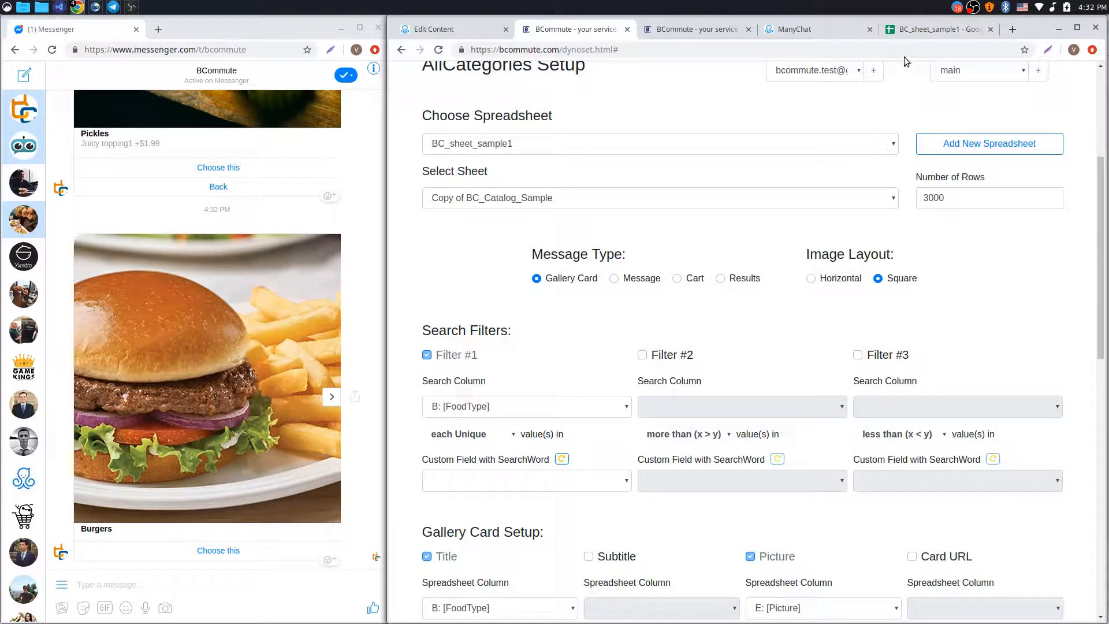
# Select the FoodType values in column B of BC_sheet_sample1, from header B1 down
pyautogui.click(922, 32)
pyautogui.moveTo(518, 159); pyautogui.dragTo(509, 569)
pyautogui.scroll(-3, 522, 421)
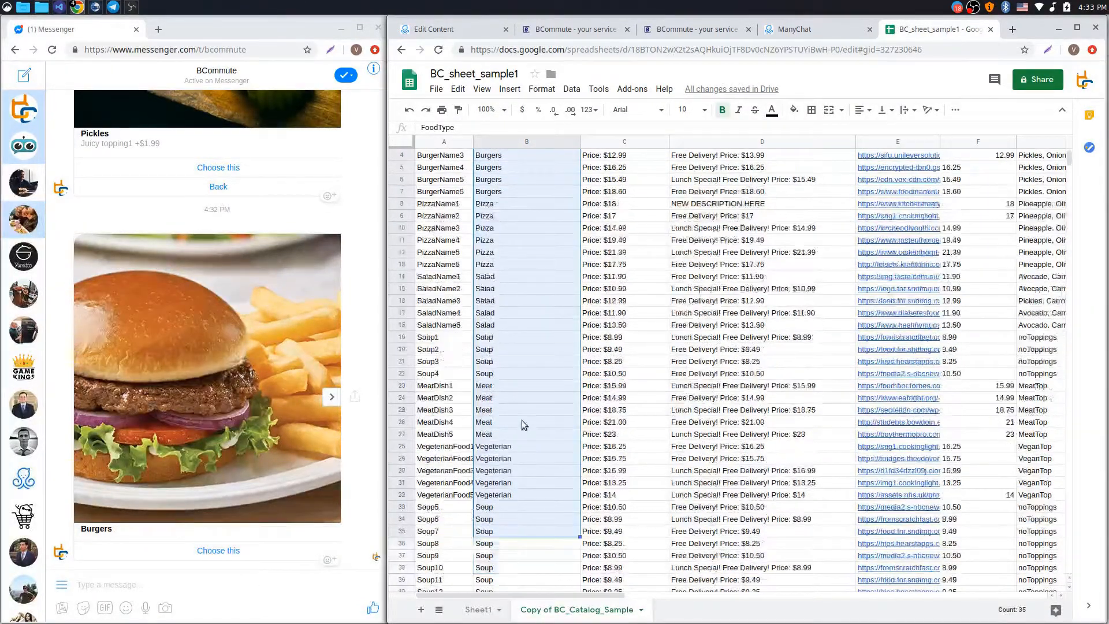
pyautogui.click(523, 499)
pyautogui.scroll(-3, 523, 499)
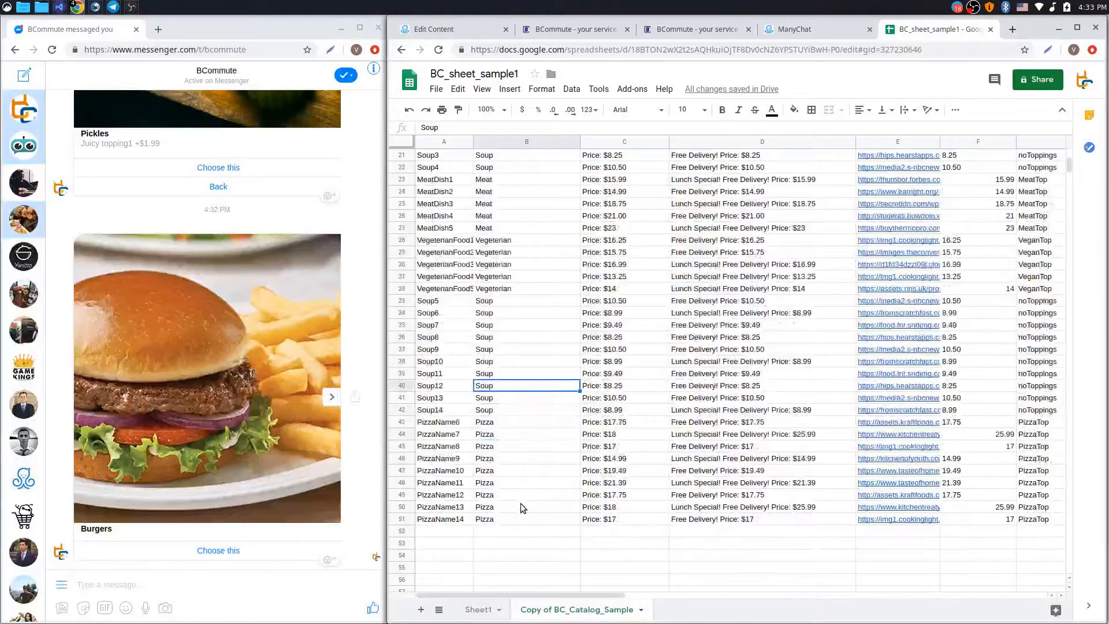
pyautogui.moveTo(508, 522); pyautogui.dragTo(533, 157)
pyautogui.scroll(5, 532, 190)
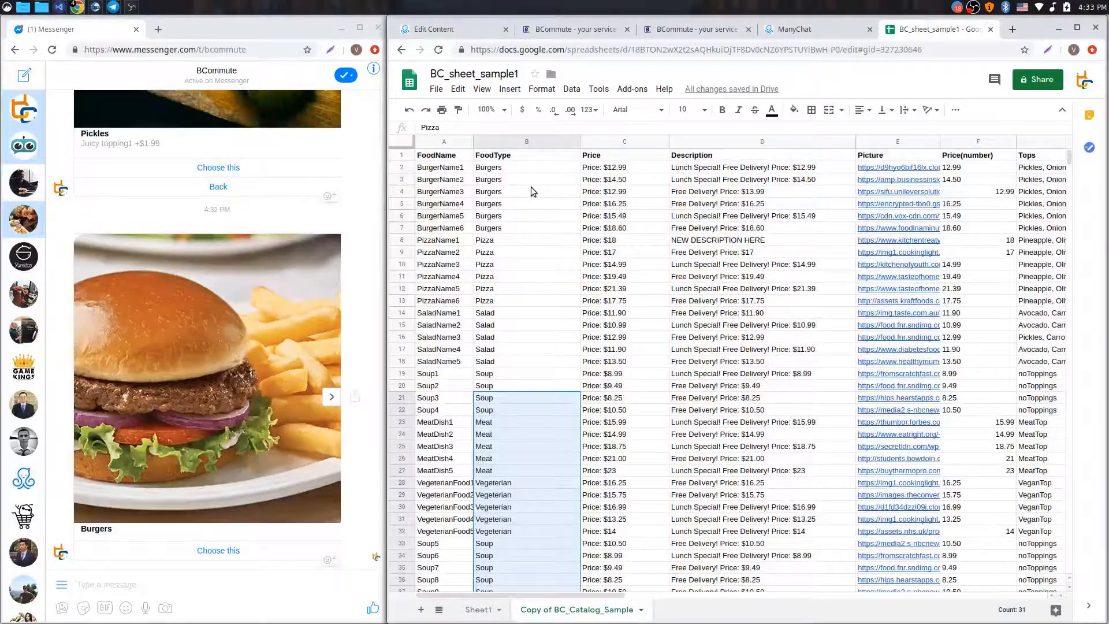
pyautogui.click(535, 158)
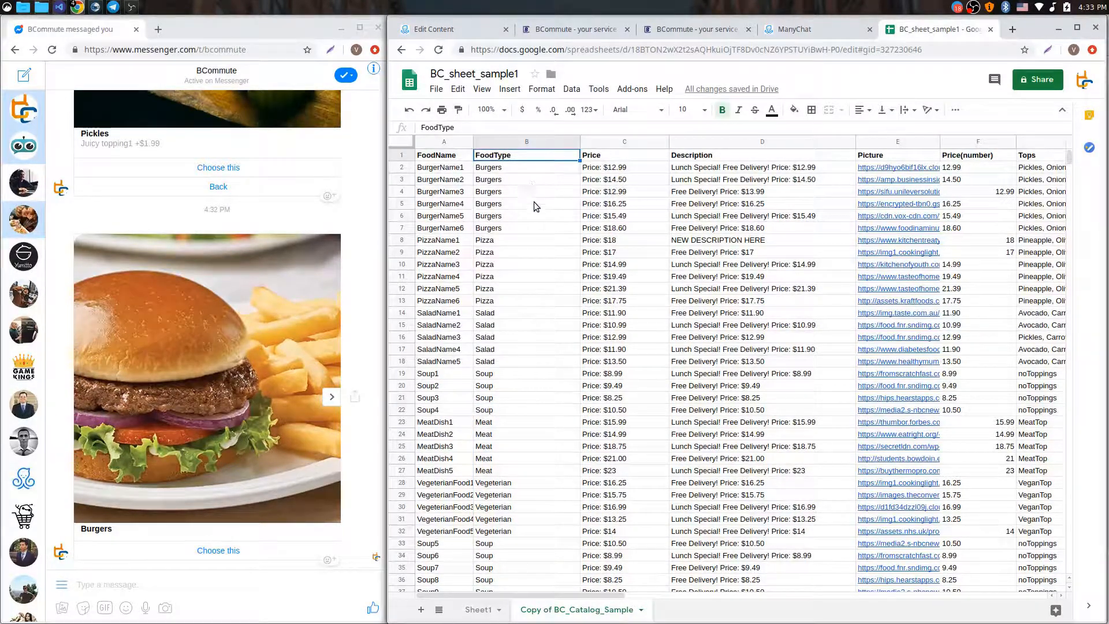
# Step through the Burgers rows from B2 and the Pizza rows from B8 to B13
pyautogui.click(524, 168)
pyautogui.click(512, 239)
pyautogui.click(512, 168)
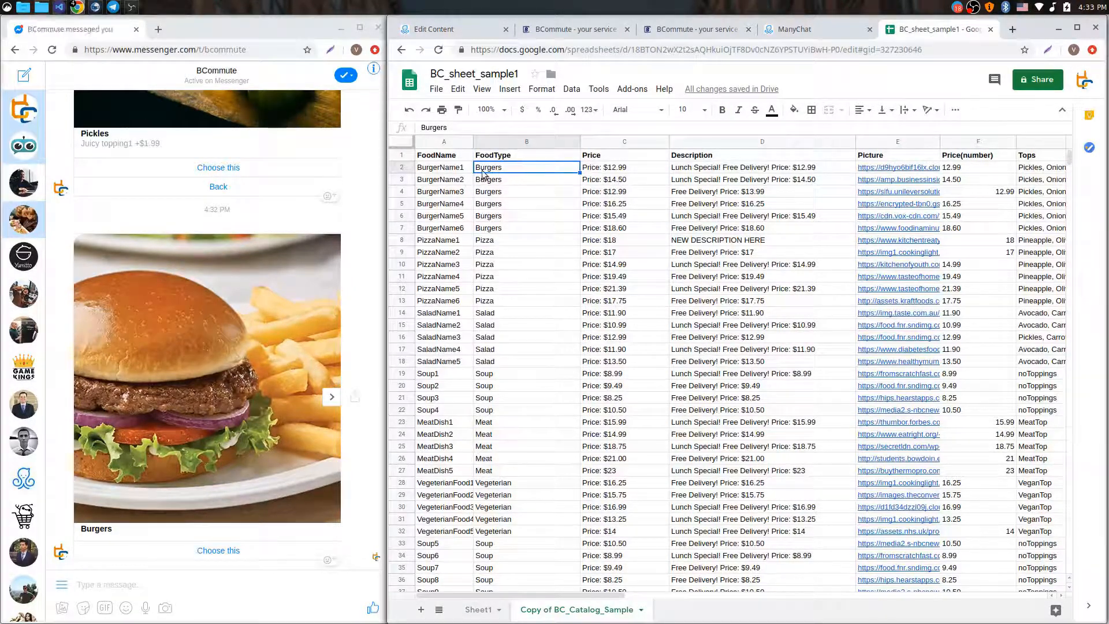
pyautogui.press('Down')
pyautogui.press('Down')
pyautogui.press('Down')
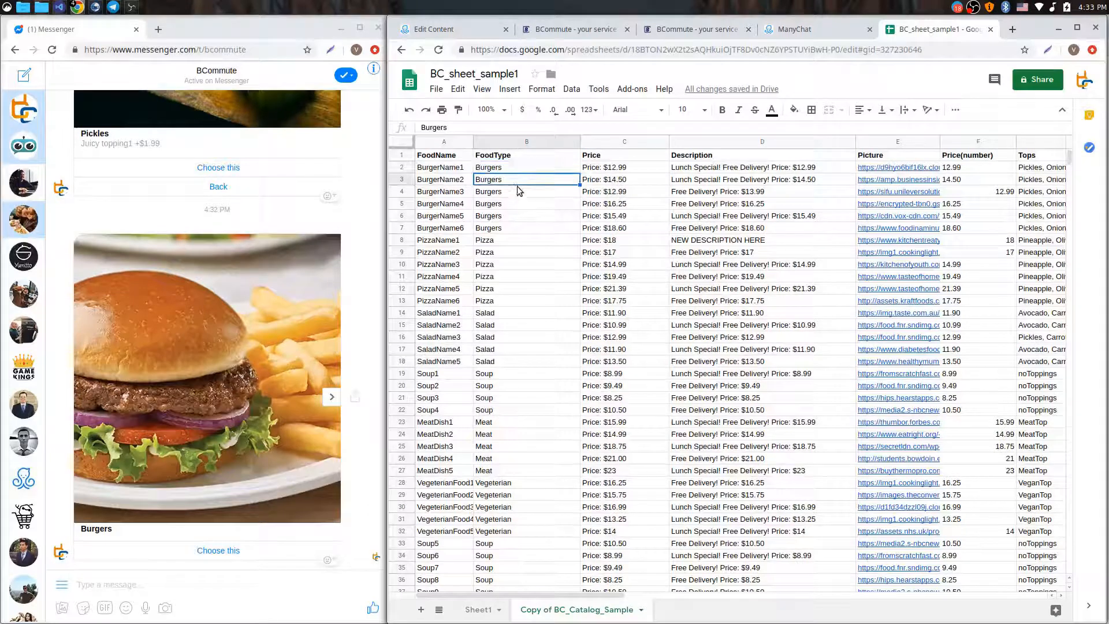
pyautogui.click(512, 168)
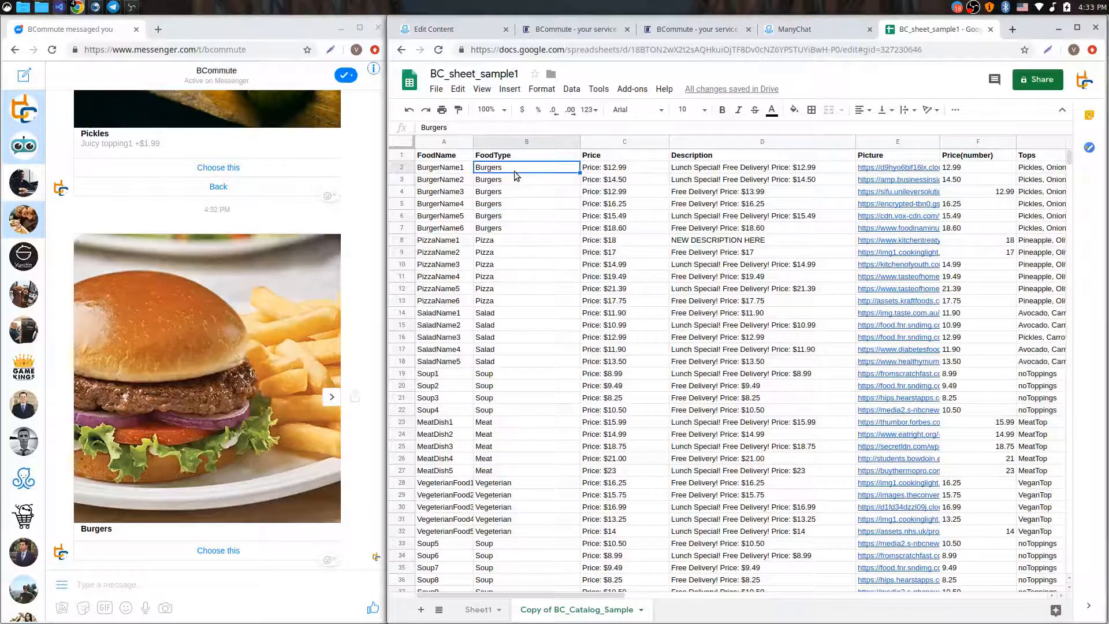
pyautogui.click(500, 241)
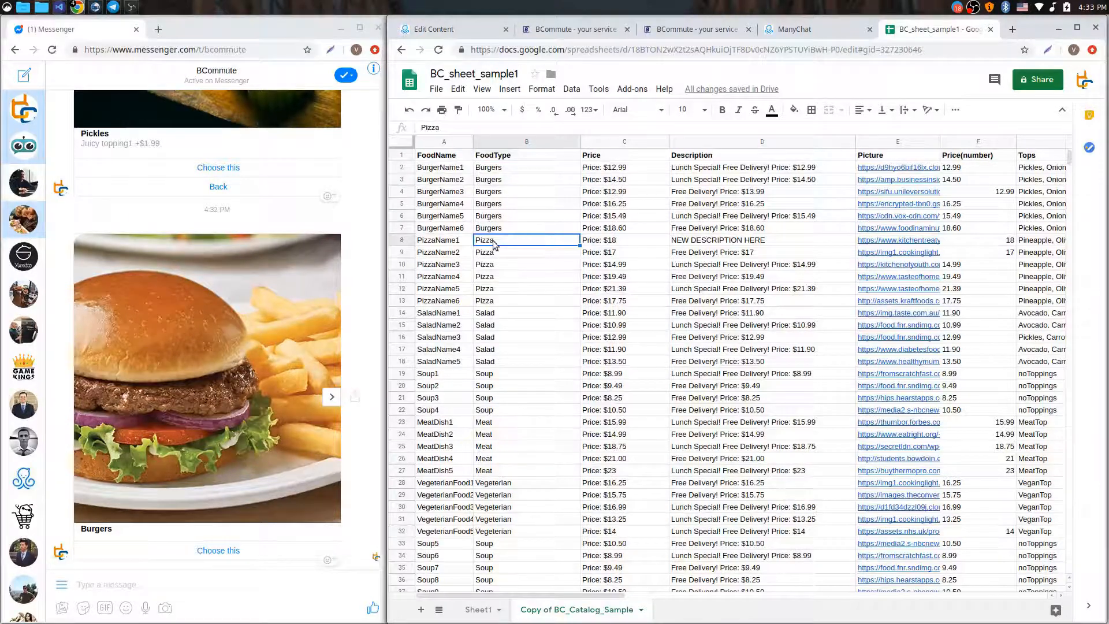
pyautogui.click(514, 253)
pyautogui.click(511, 263)
pyautogui.click(511, 276)
pyautogui.click(517, 289)
pyautogui.click(515, 300)
# Select FoodType entries B2:B32, then browse Messenger category cards from Pizza to Vegeterian and back to Meat
pyautogui.moveTo(519, 167); pyautogui.dragTo(542, 529)
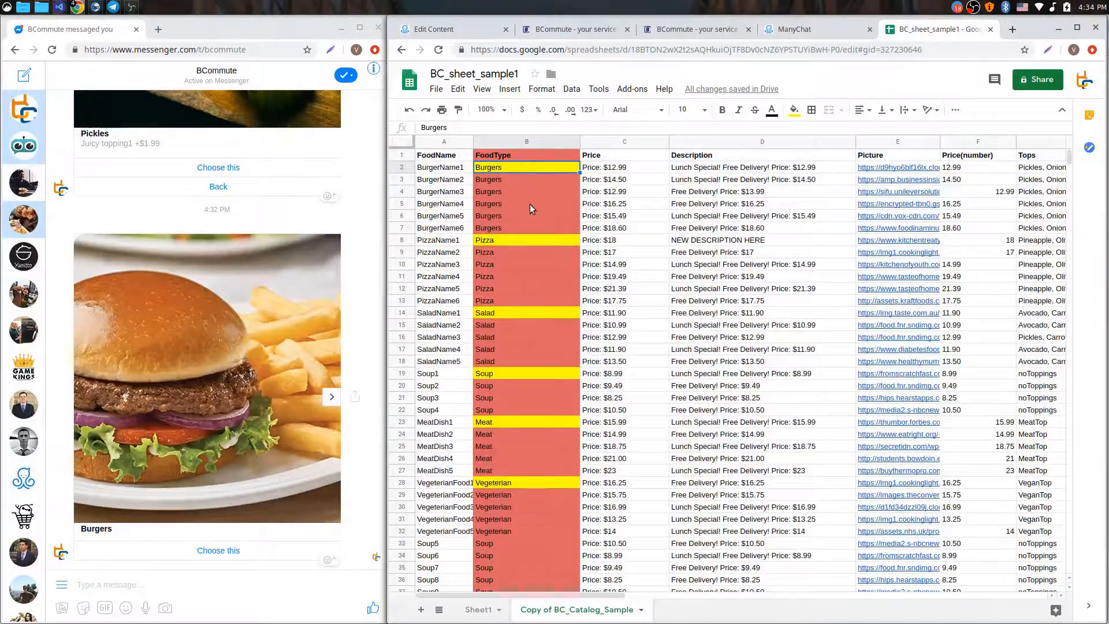
pyautogui.click(333, 398)
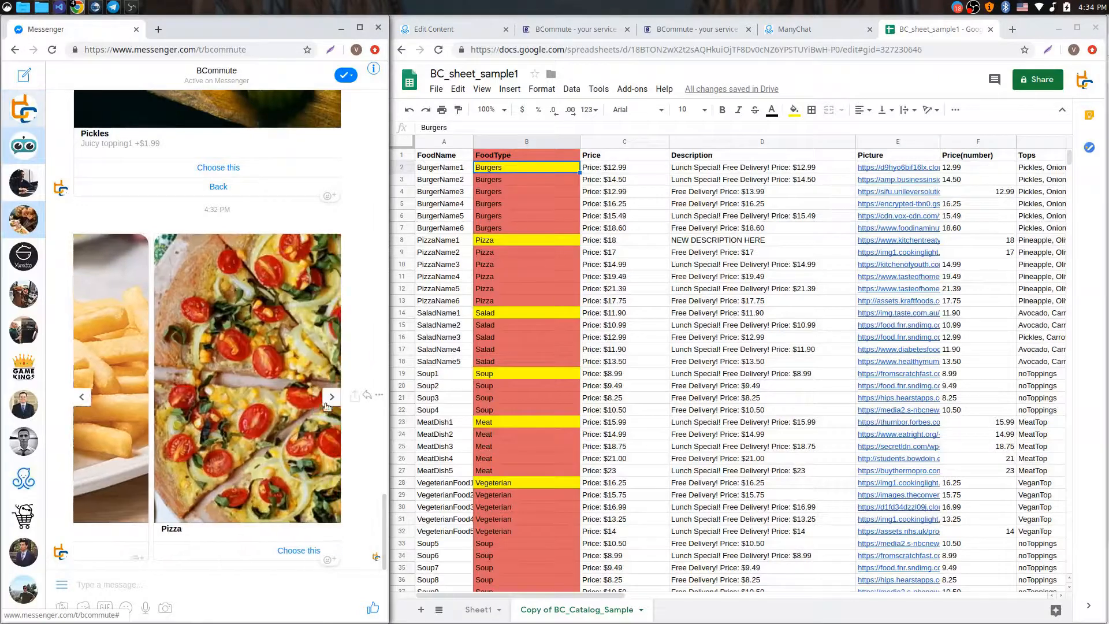
pyautogui.click(332, 398)
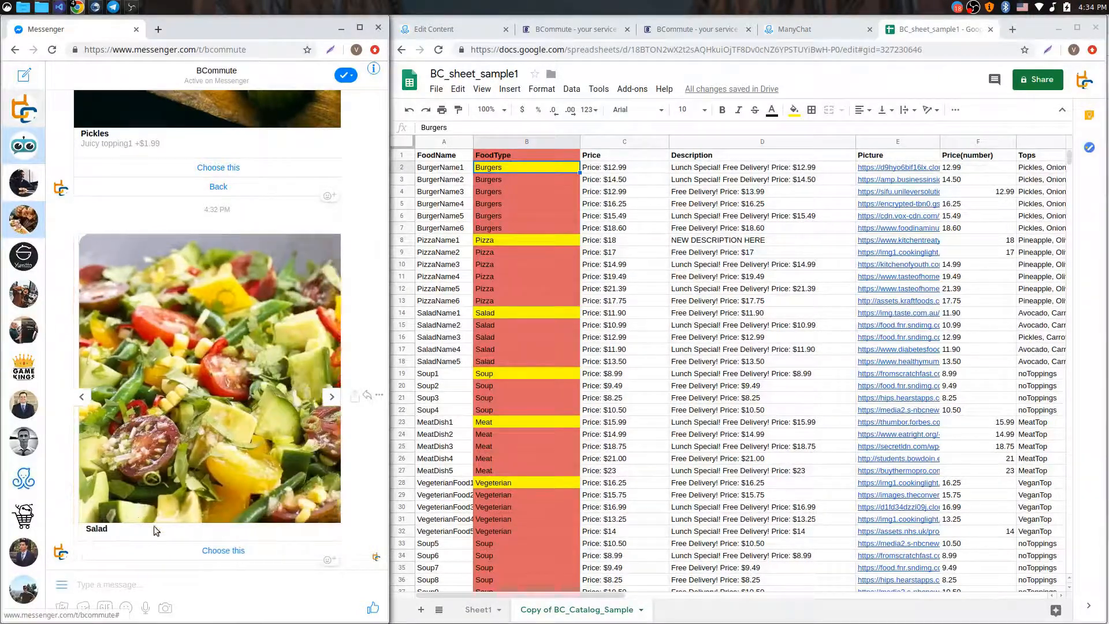
pyautogui.click(331, 398)
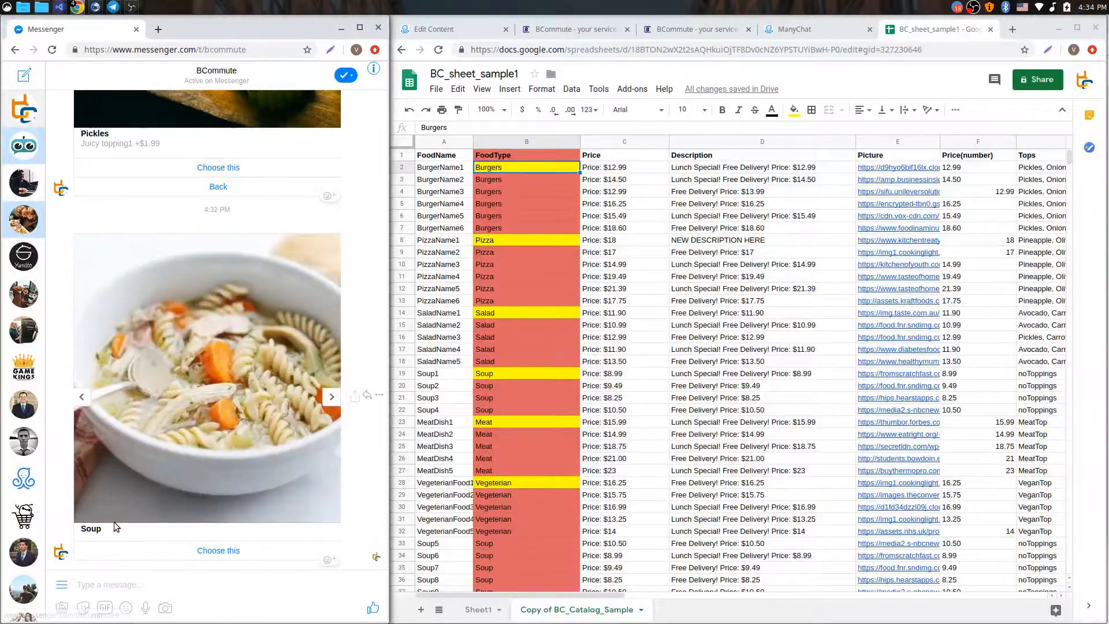
pyautogui.click(331, 399)
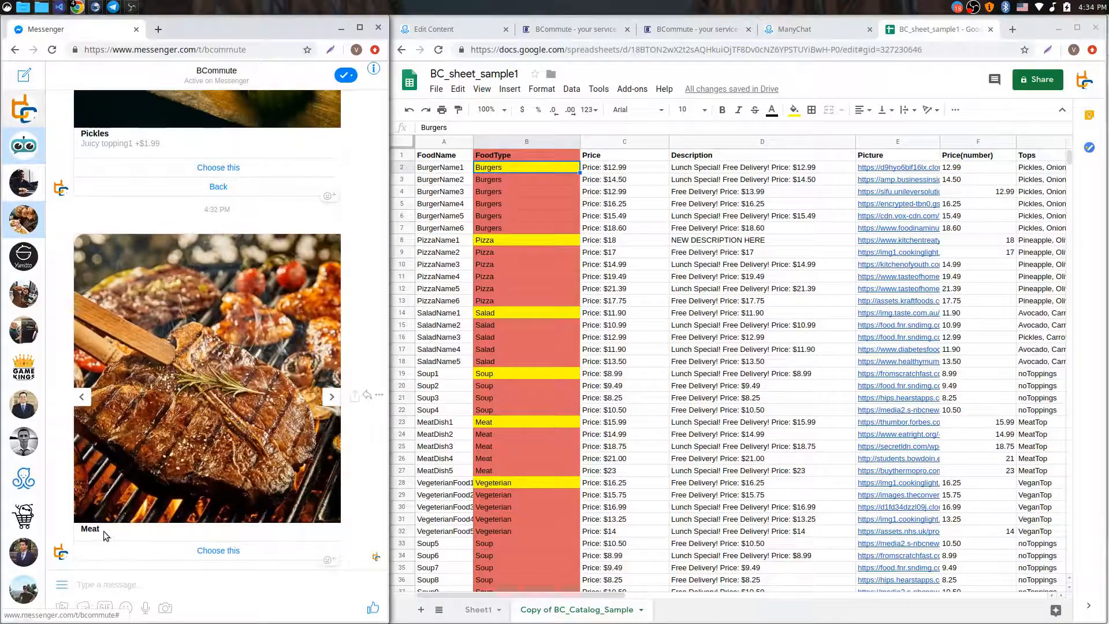
pyautogui.click(331, 398)
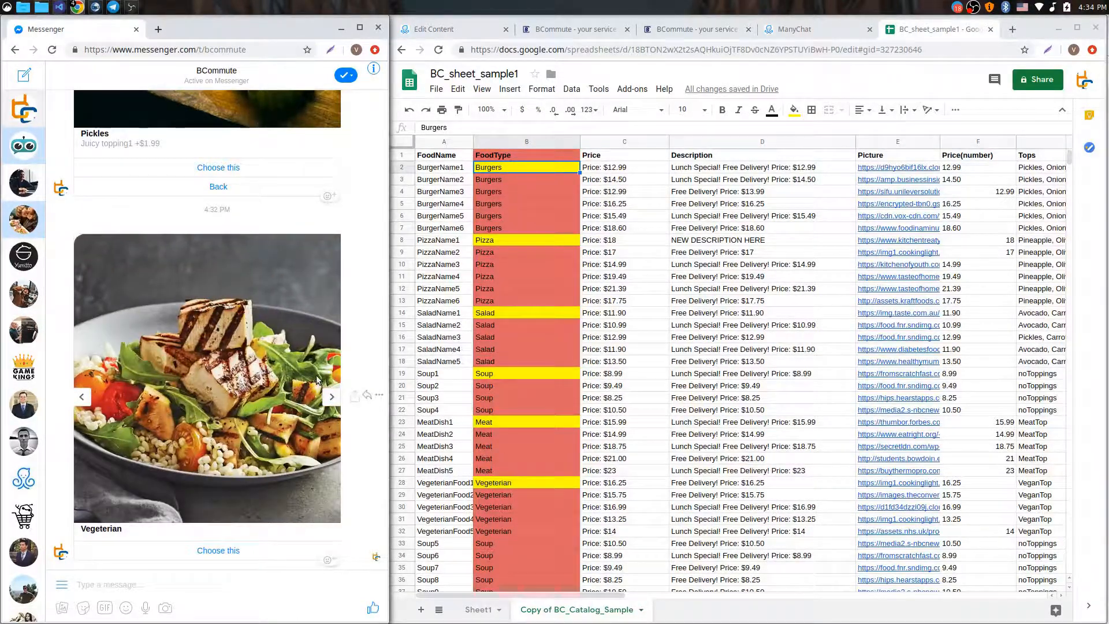
pyautogui.click(82, 397)
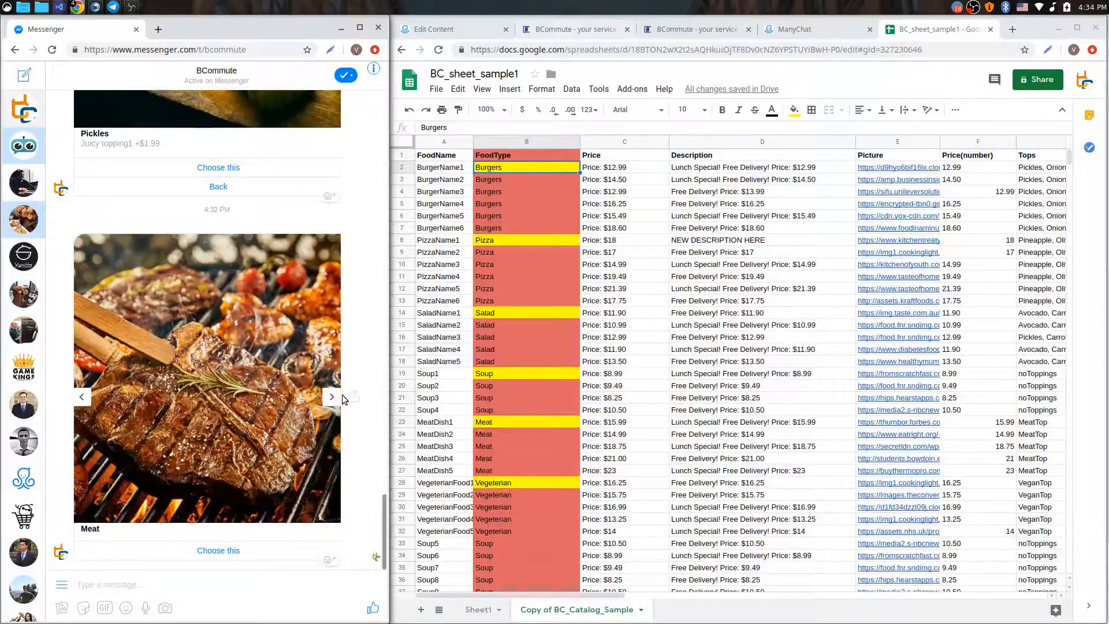
pyautogui.click(548, 29)
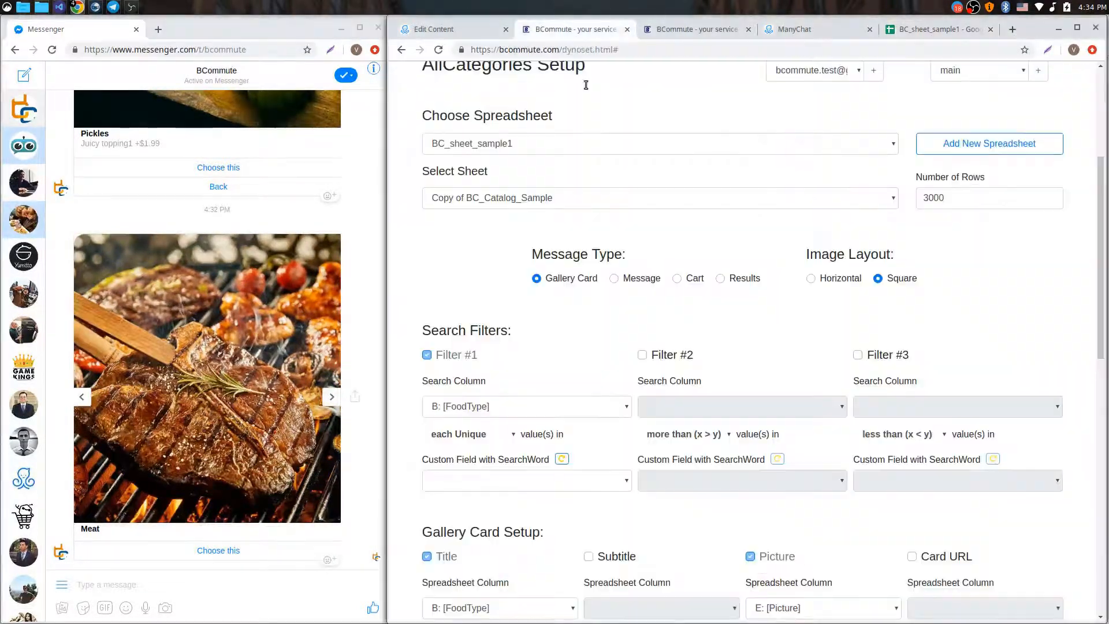
# Check that AllCategories Button #1 in Add Buttons is captioned "Choose this"
pyautogui.scroll(-13, 594, 258)
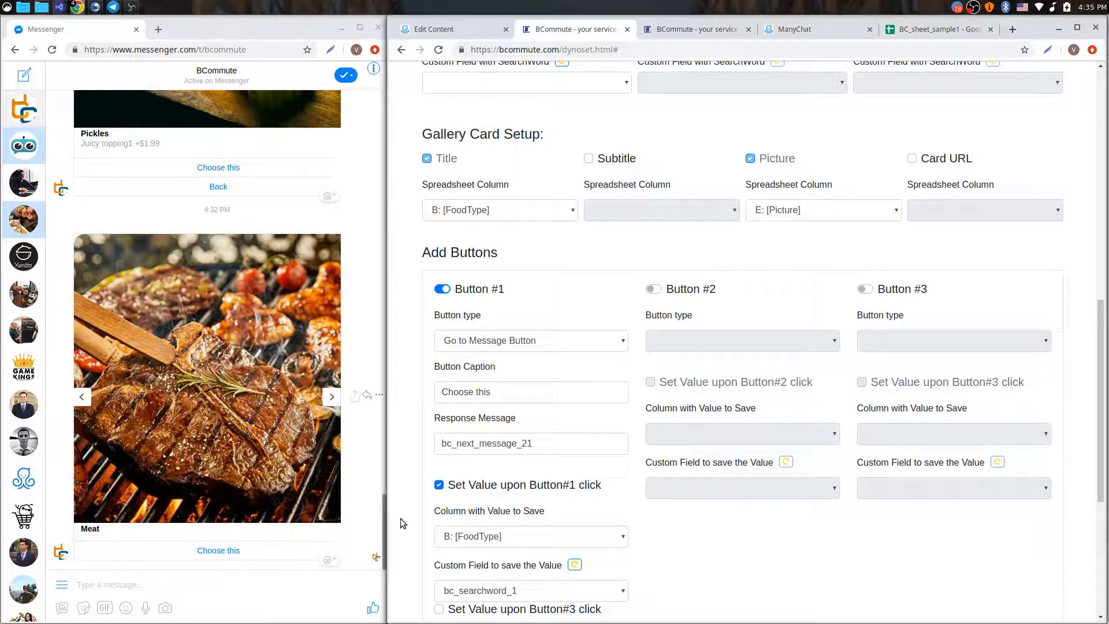
pyautogui.moveTo(500, 394); pyautogui.dragTo(431, 393)
pyautogui.click(501, 393)
pyautogui.click(518, 366)
pyautogui.scroll(-2, 548, 359)
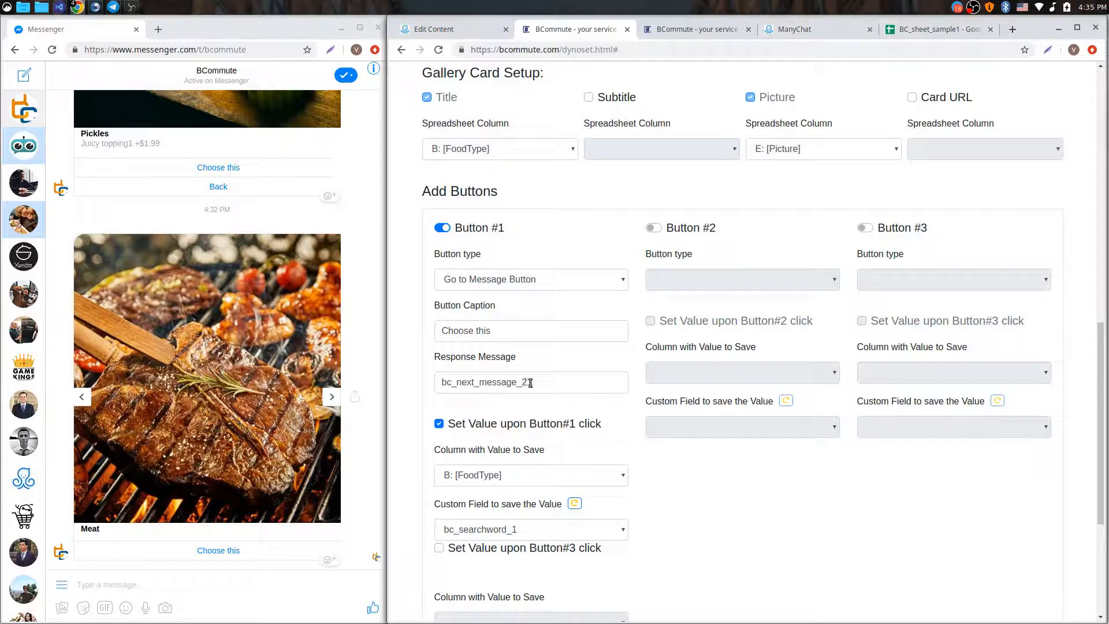
# Confirm the bc_next_message_21 step in ManyChat, then return to the Soup card in Messenger
pyautogui.click(459, 29)
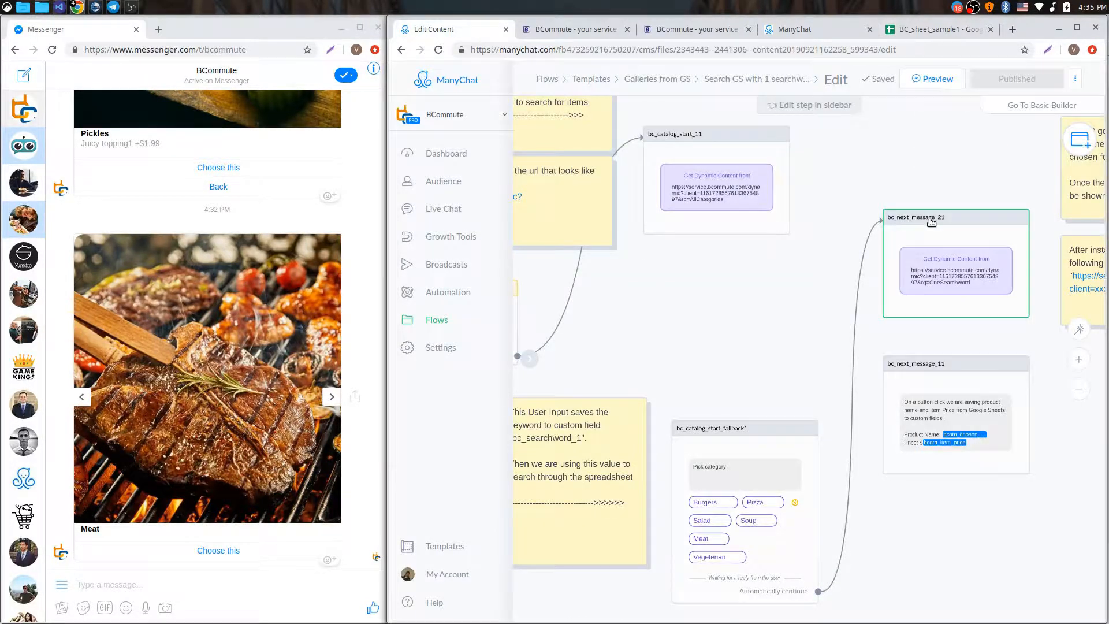
pyautogui.click(921, 238)
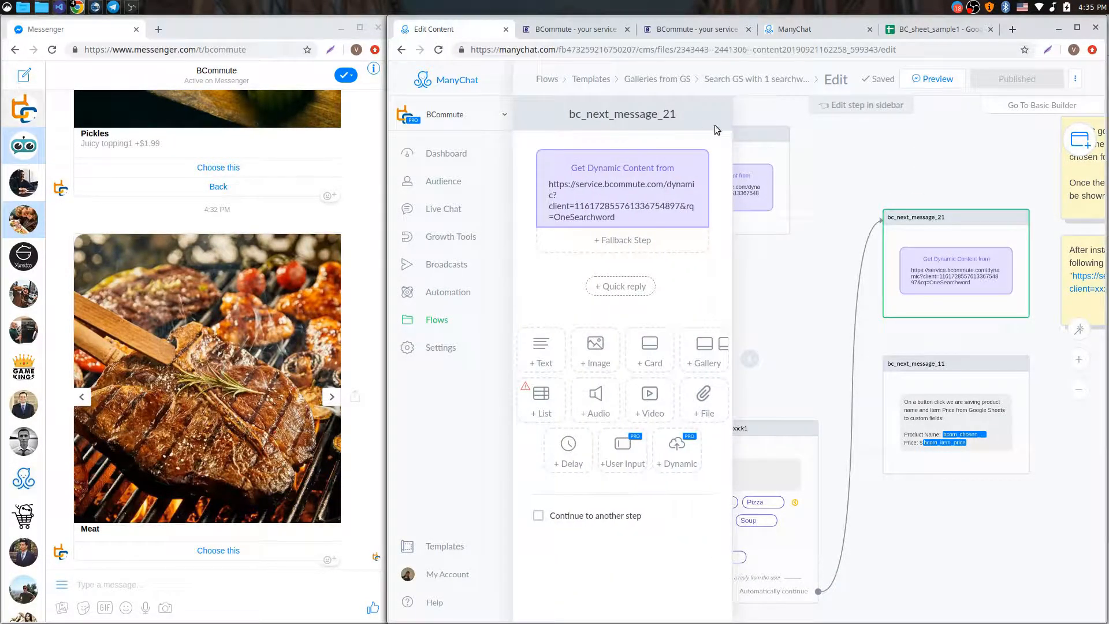
pyautogui.click(833, 158)
pyautogui.click(558, 29)
pyautogui.scroll(-1, 592, 388)
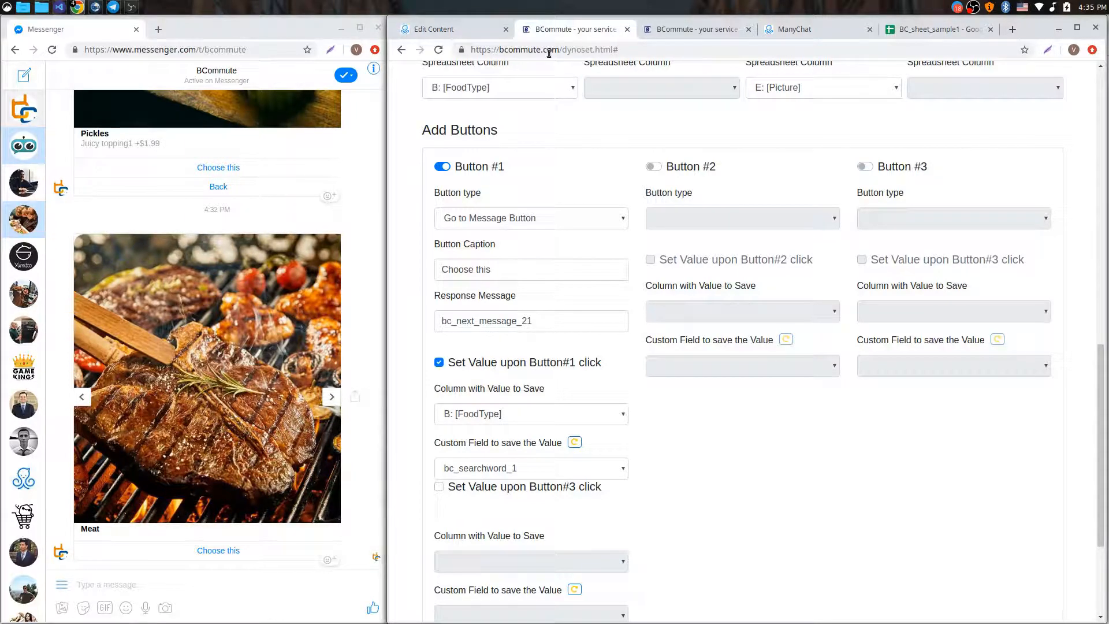
pyautogui.click(84, 535)
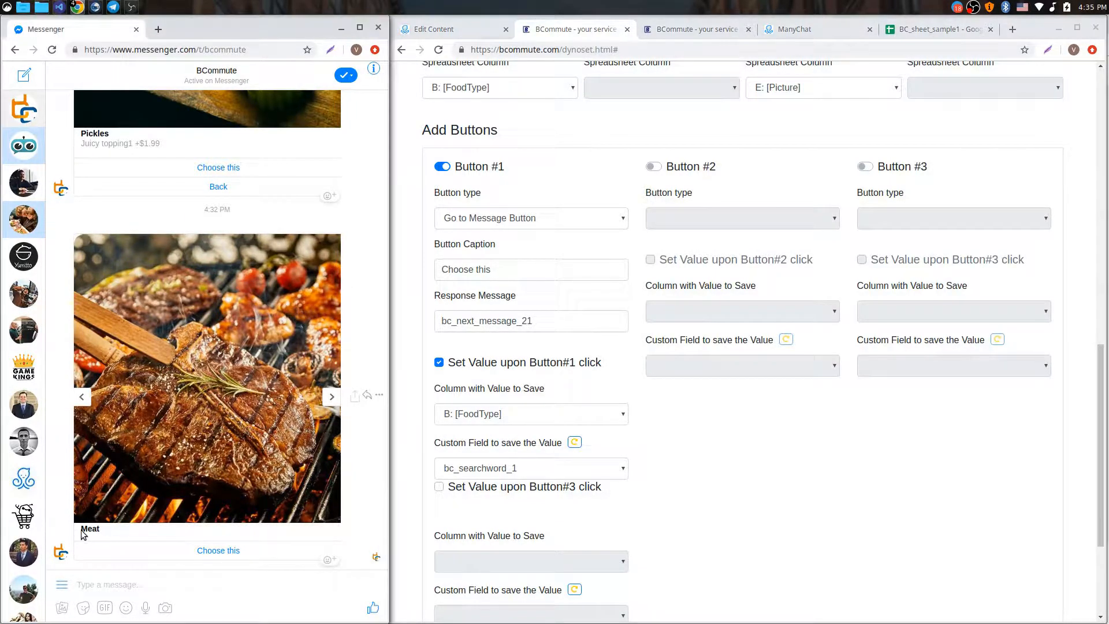
pyautogui.click(81, 396)
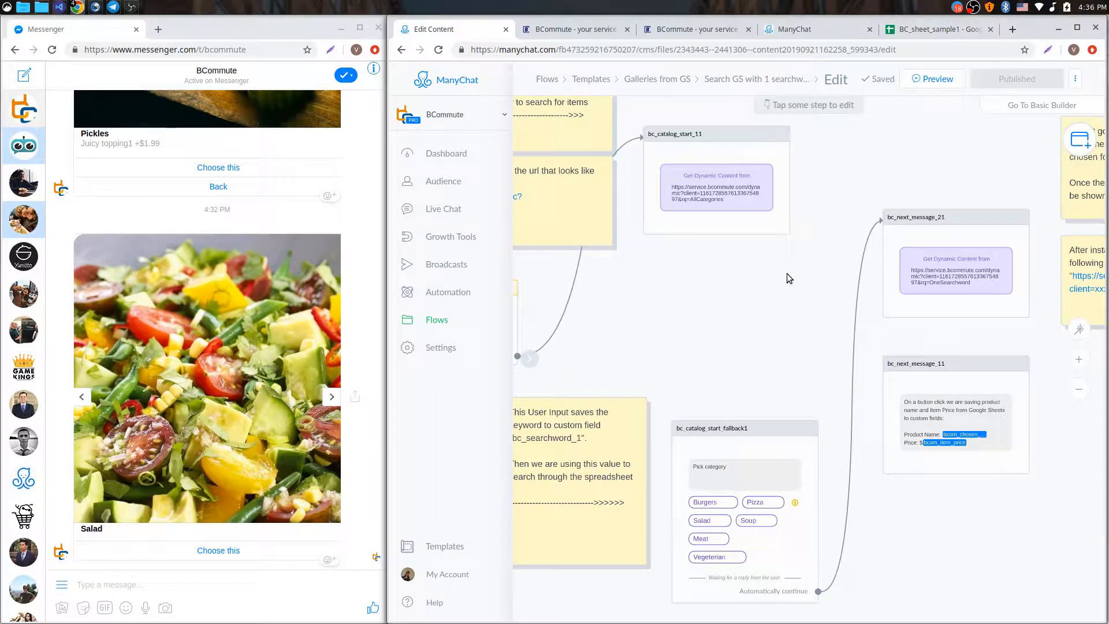
pyautogui.scroll(-3, 775, 278)
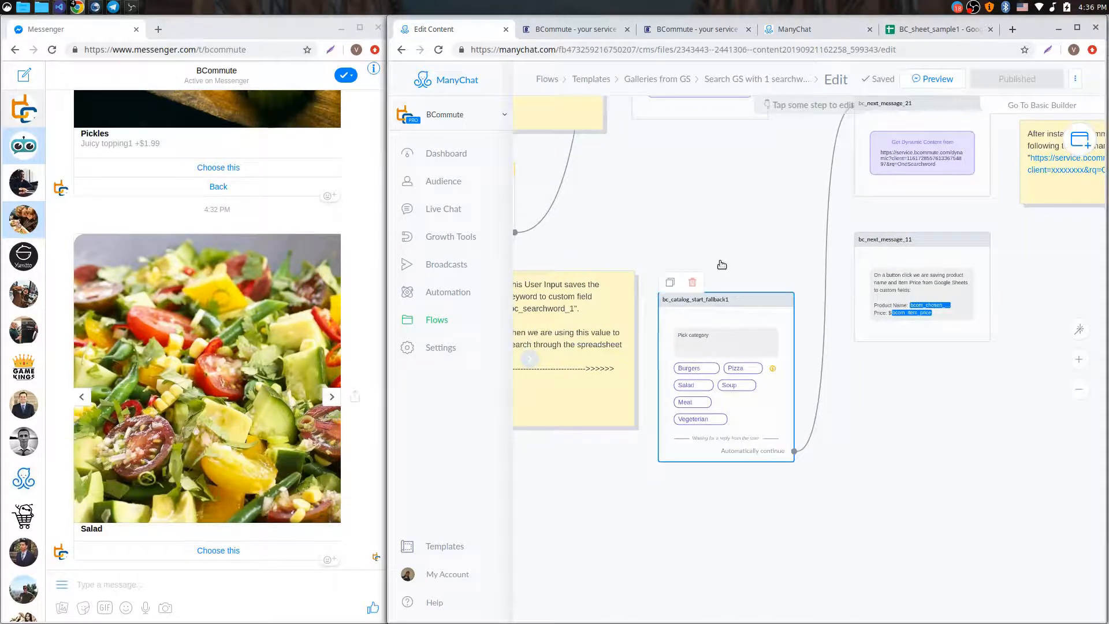
pyautogui.hscroll(-1, 745, 249)
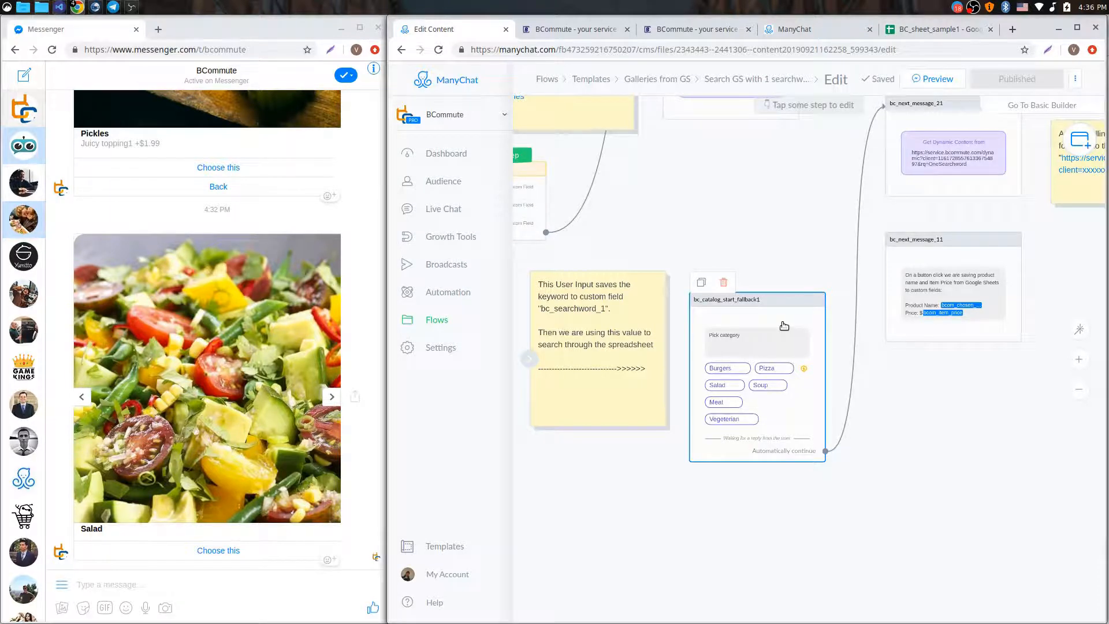
pyautogui.moveTo(794, 276); pyautogui.dragTo(825, 378)
pyautogui.moveTo(798, 142)
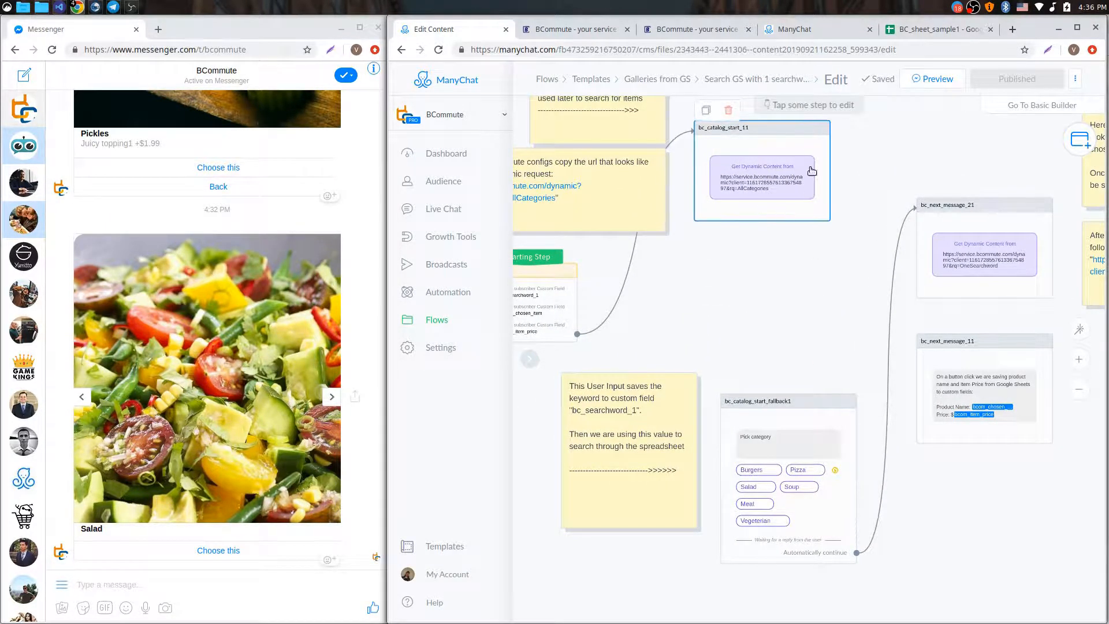
pyautogui.scroll(-3, 847, 369)
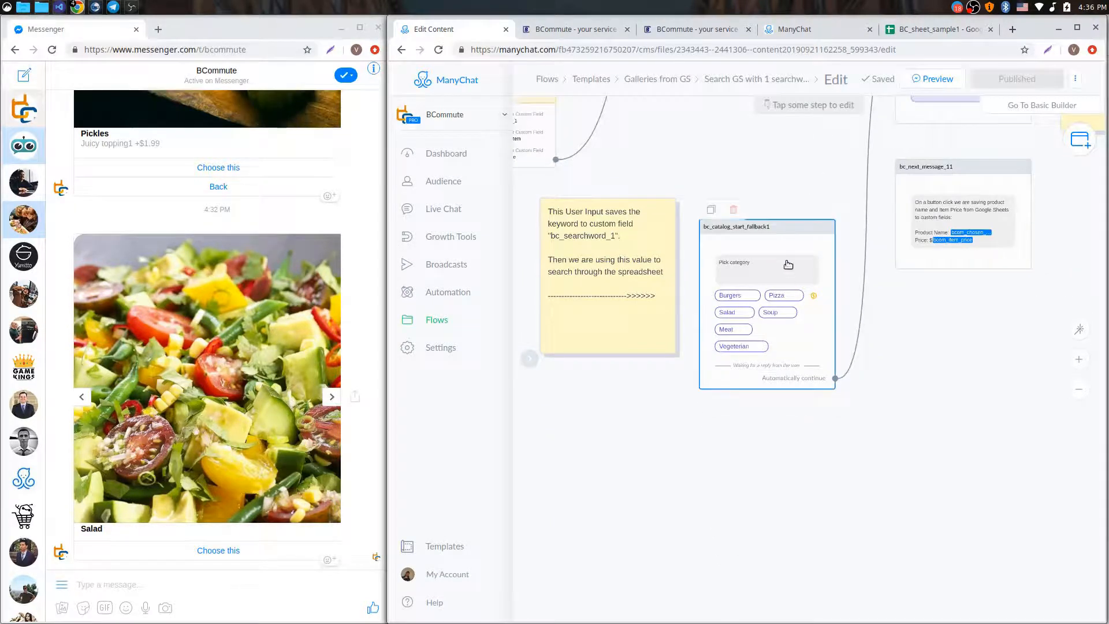
pyautogui.click(732, 323)
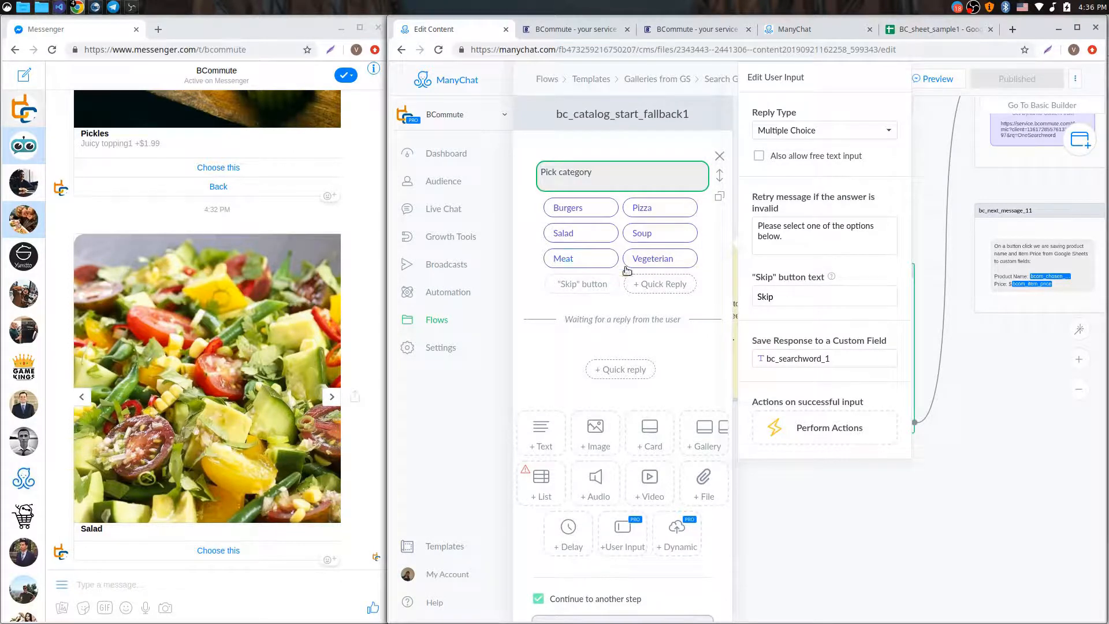
pyautogui.click(848, 524)
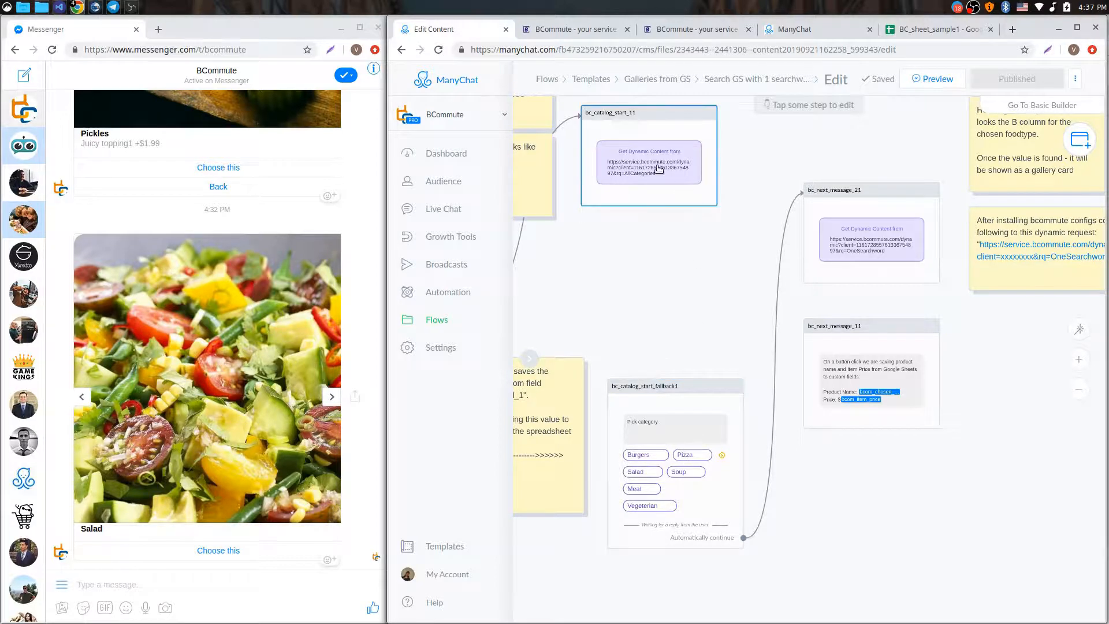
# Choose the Soup category in Messenger and browse its item gallery to Soup4
pyautogui.click(331, 396)
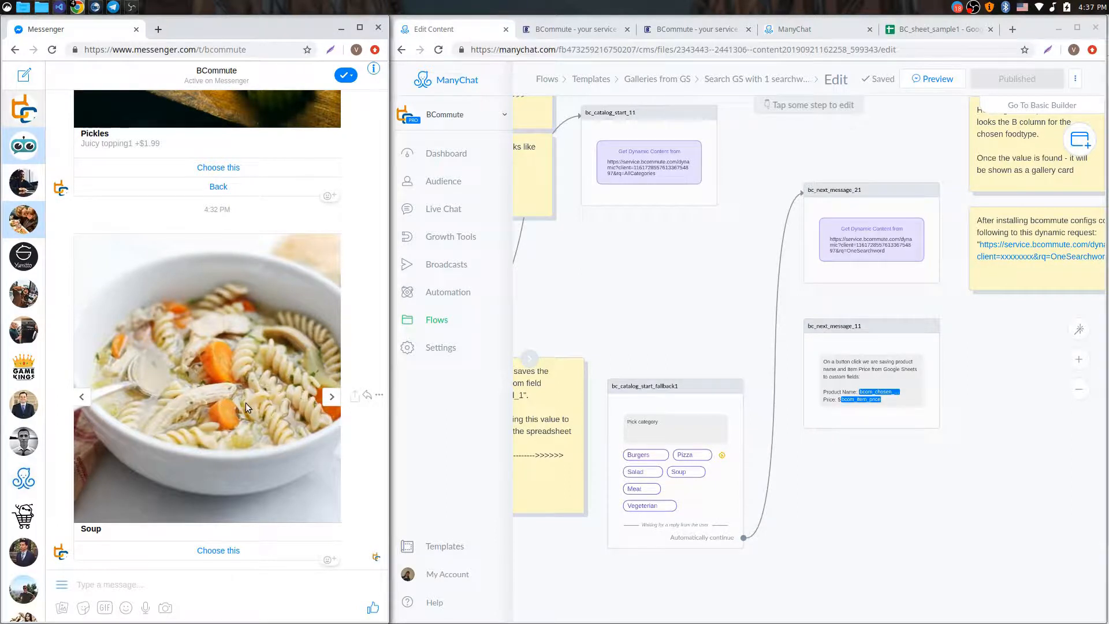
pyautogui.click(229, 549)
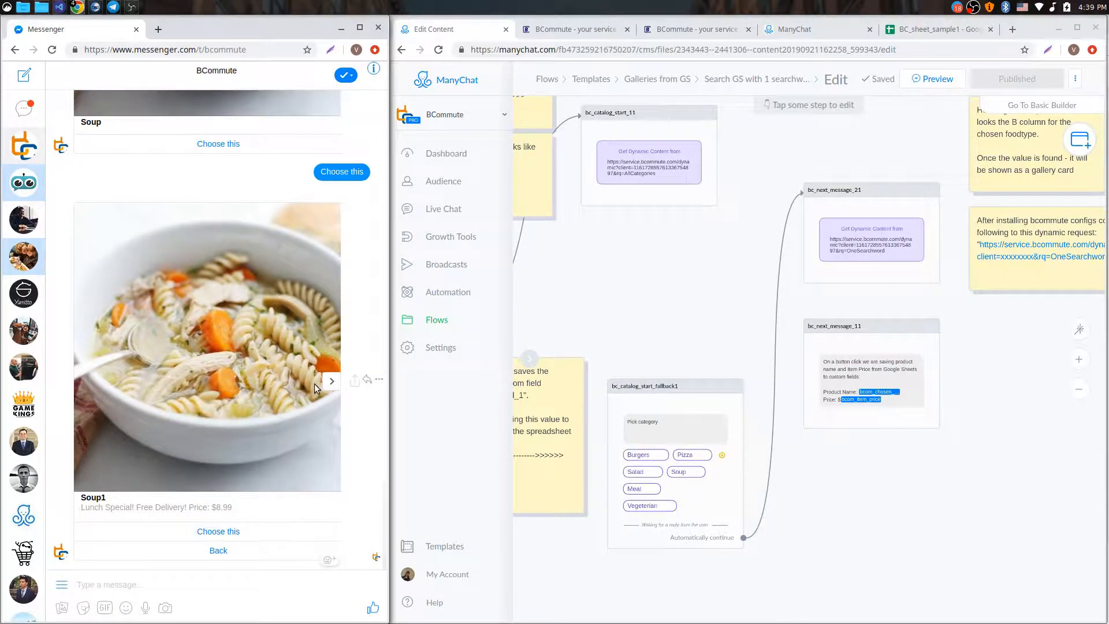
pyautogui.click(333, 382)
pyautogui.click(333, 383)
pyautogui.click(327, 385)
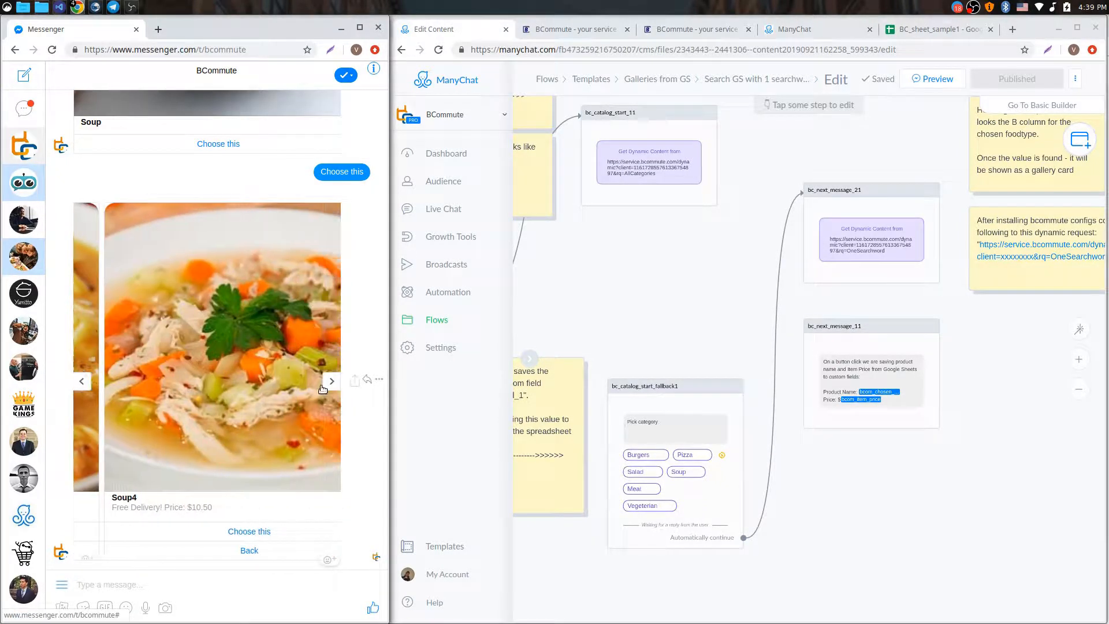
# Switch to the BC_sheet_sample1 product spreadsheet
pyautogui.scroll(2, 234, 246)
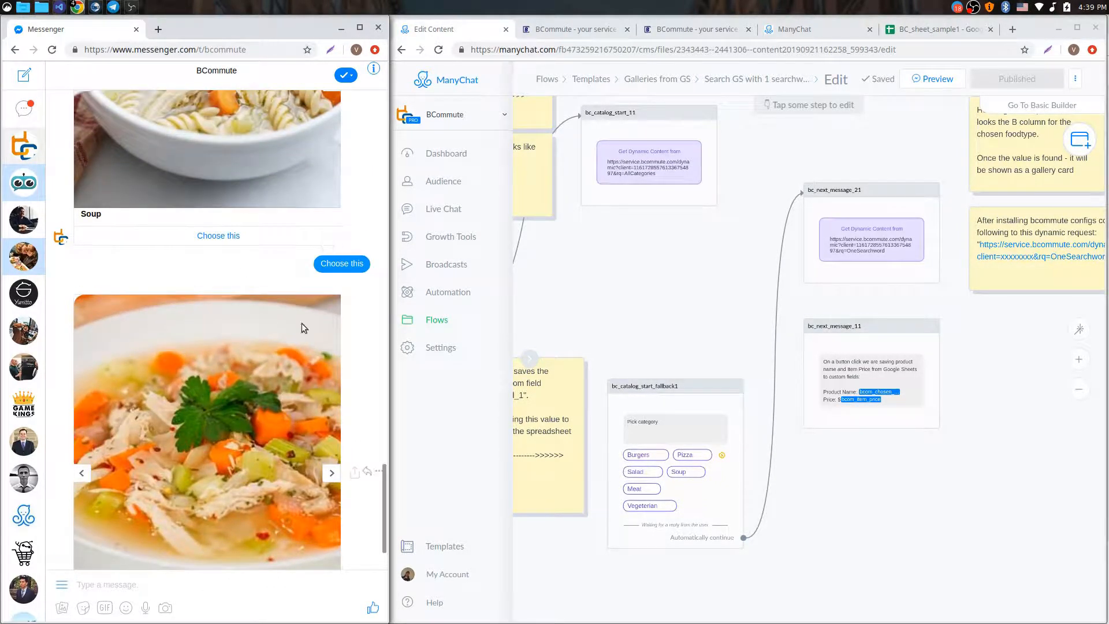
pyautogui.scroll(-2, 305, 328)
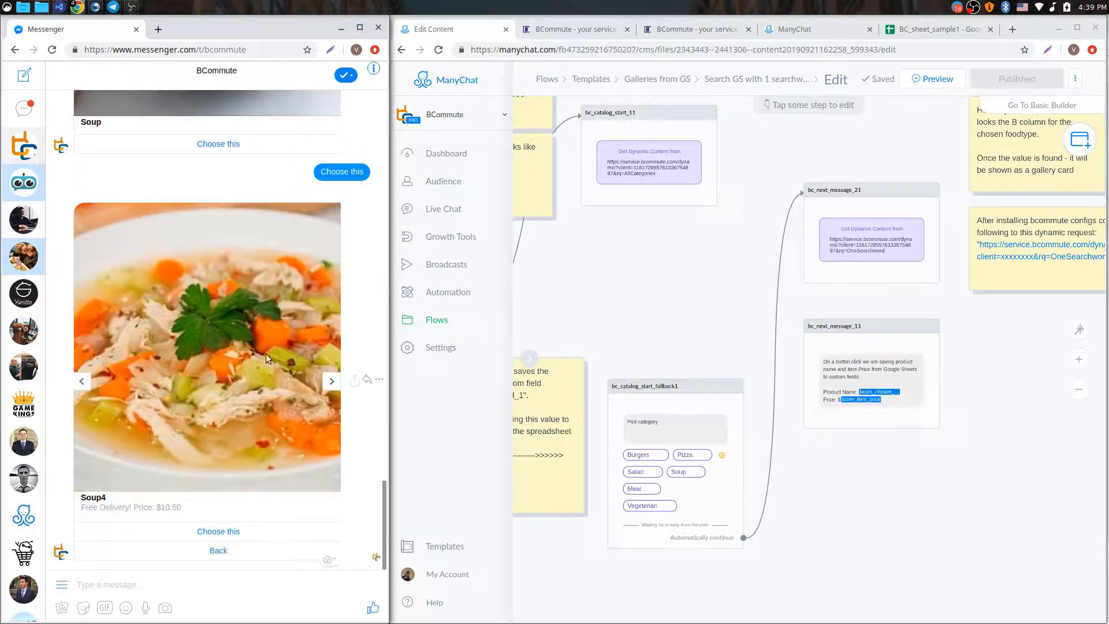
pyautogui.click(934, 36)
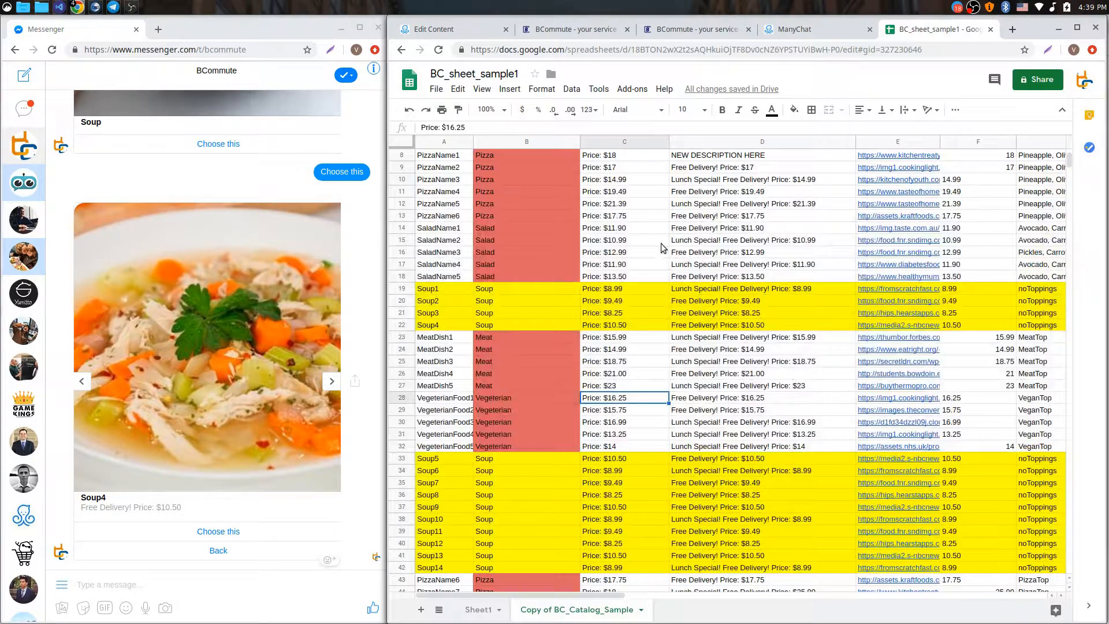
# Select the four Soup entries in the FoodType column B
pyautogui.scroll(3, 535, 154)
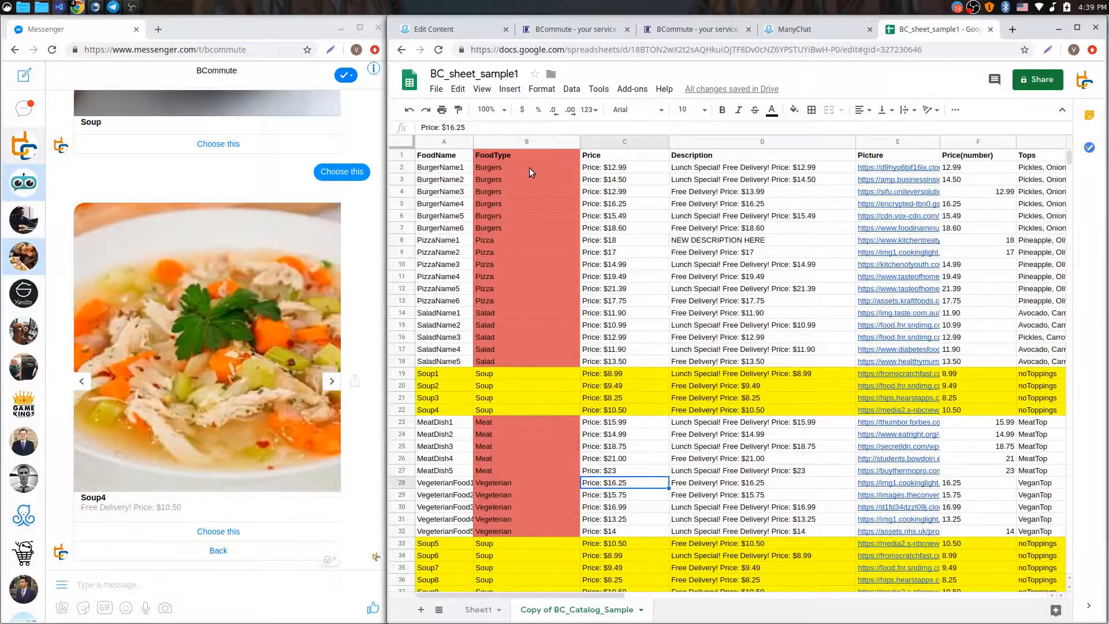
pyautogui.moveTo(532, 153); pyautogui.dragTo(514, 408)
pyautogui.click(530, 412)
pyautogui.click(515, 371)
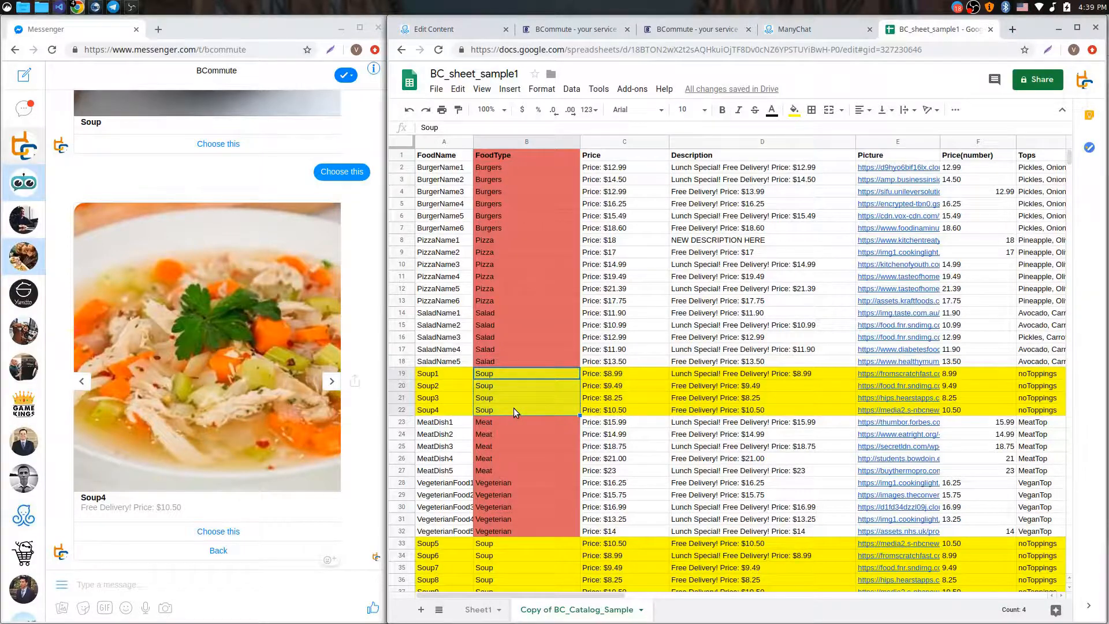
# Review the BCommute gallery settings, then return to the product spreadsheet
pyautogui.click(573, 30)
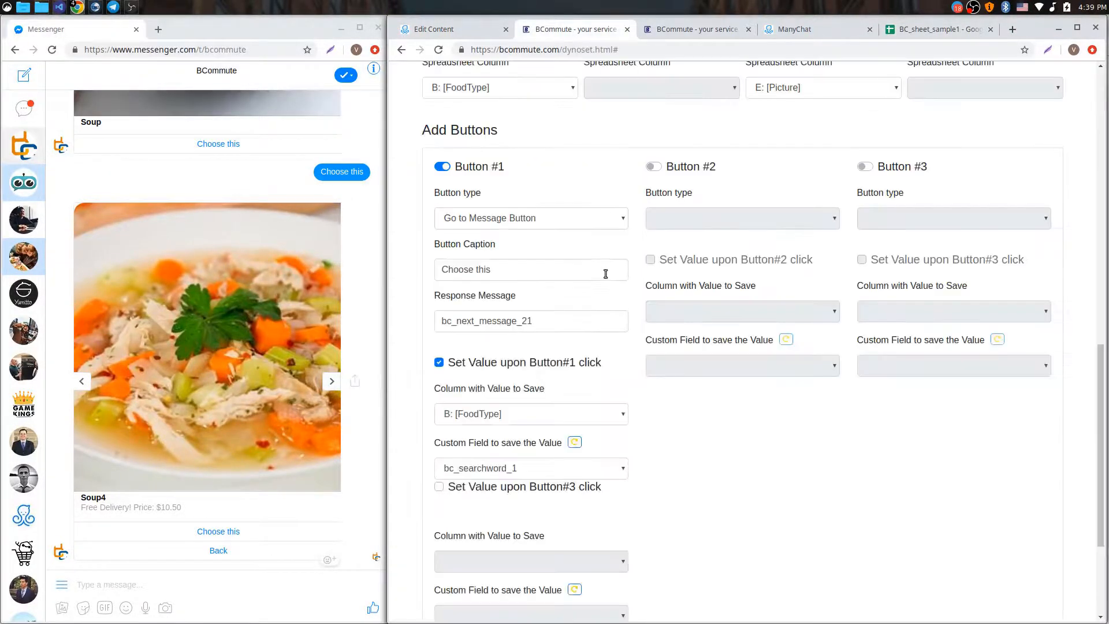
pyautogui.scroll(4, 507, 212)
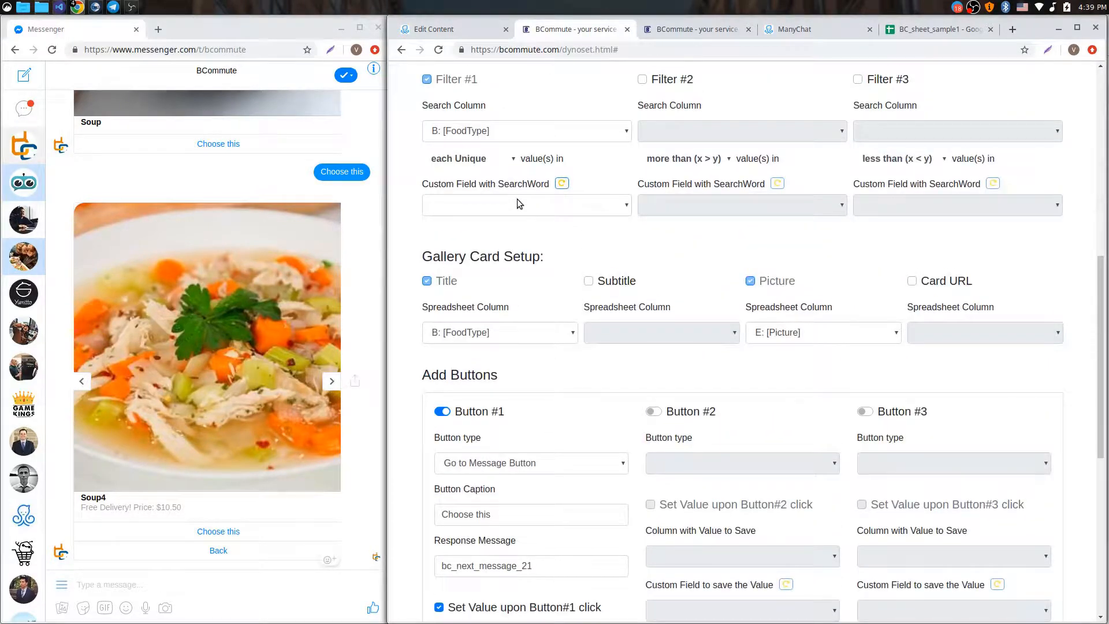
pyautogui.scroll(-6, 518, 203)
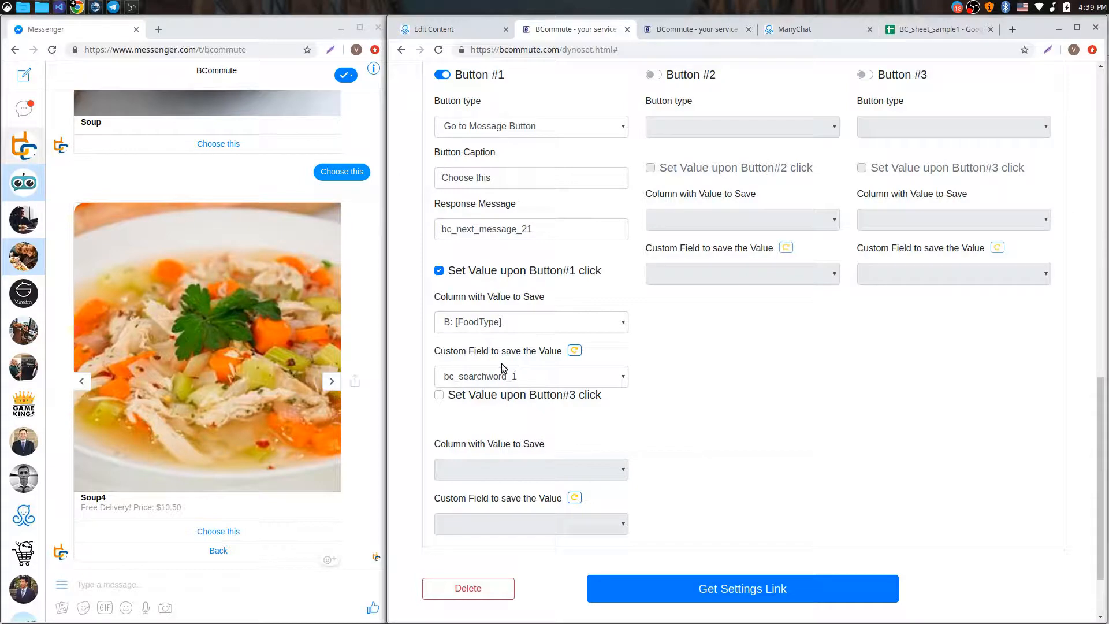
pyautogui.scroll(1, 286, 177)
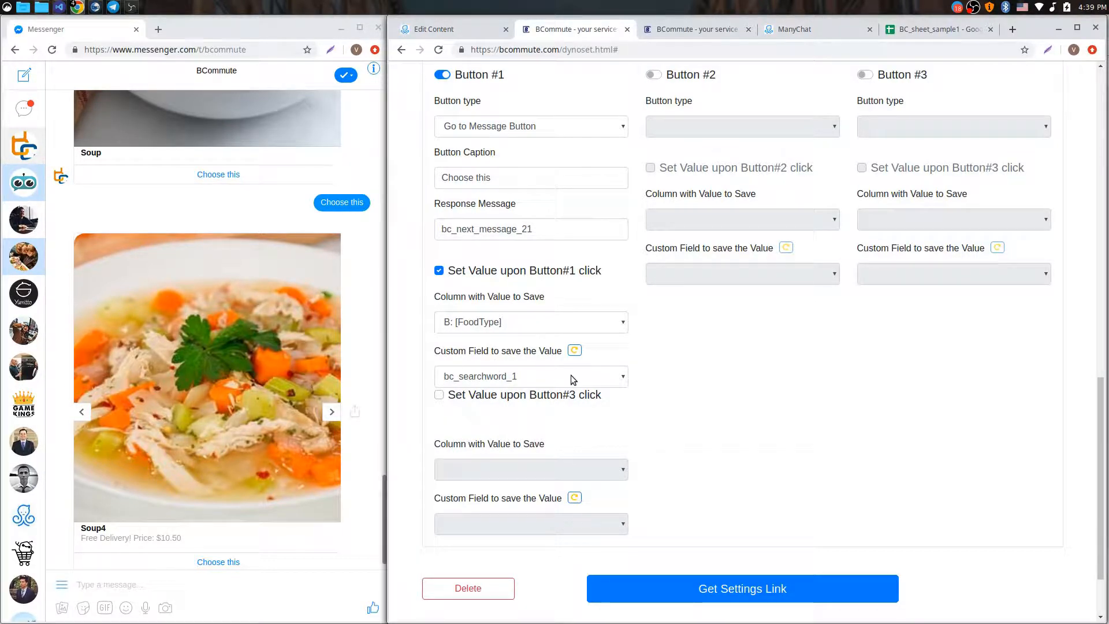
pyautogui.click(932, 29)
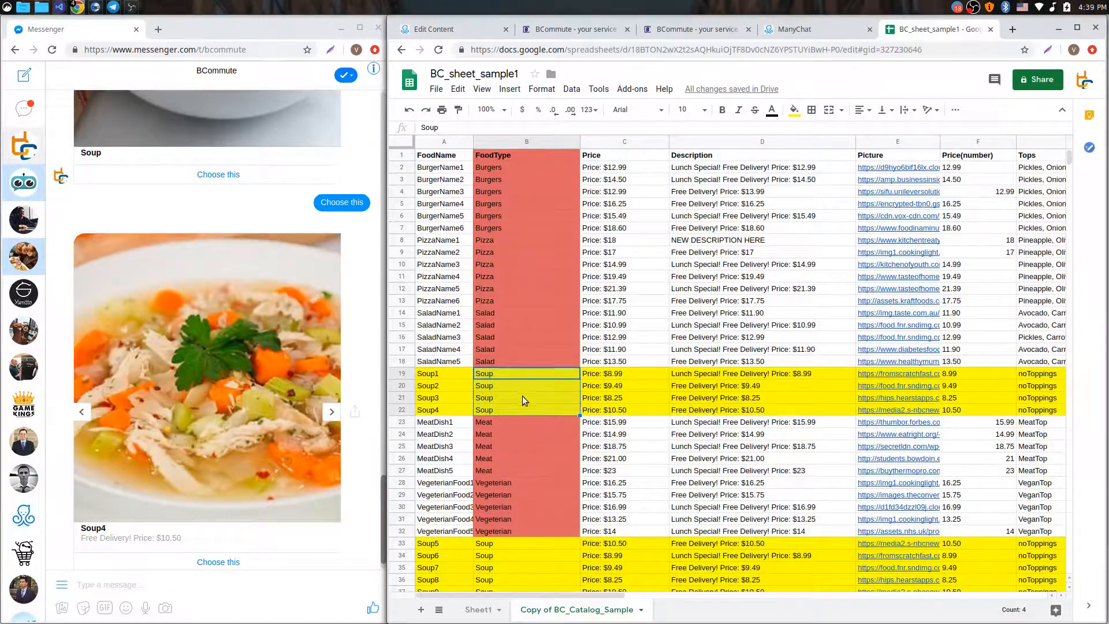
# Inspect the Soup1 name (A19), description (D19) and the soup picture links through E21
pyautogui.scroll(-2, 551, 348)
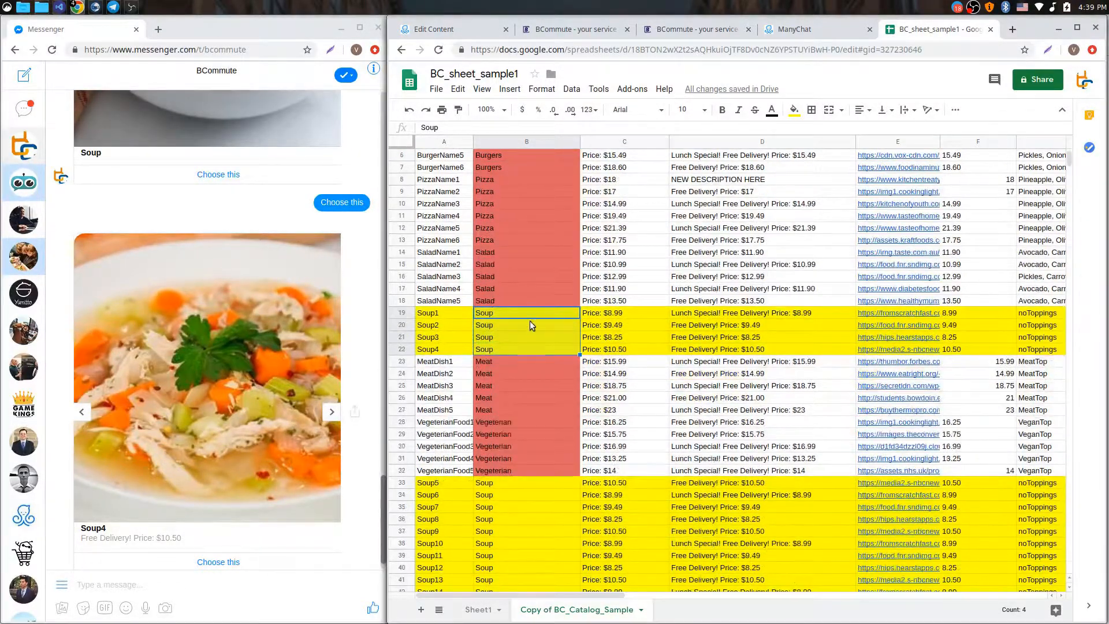
pyautogui.click(441, 313)
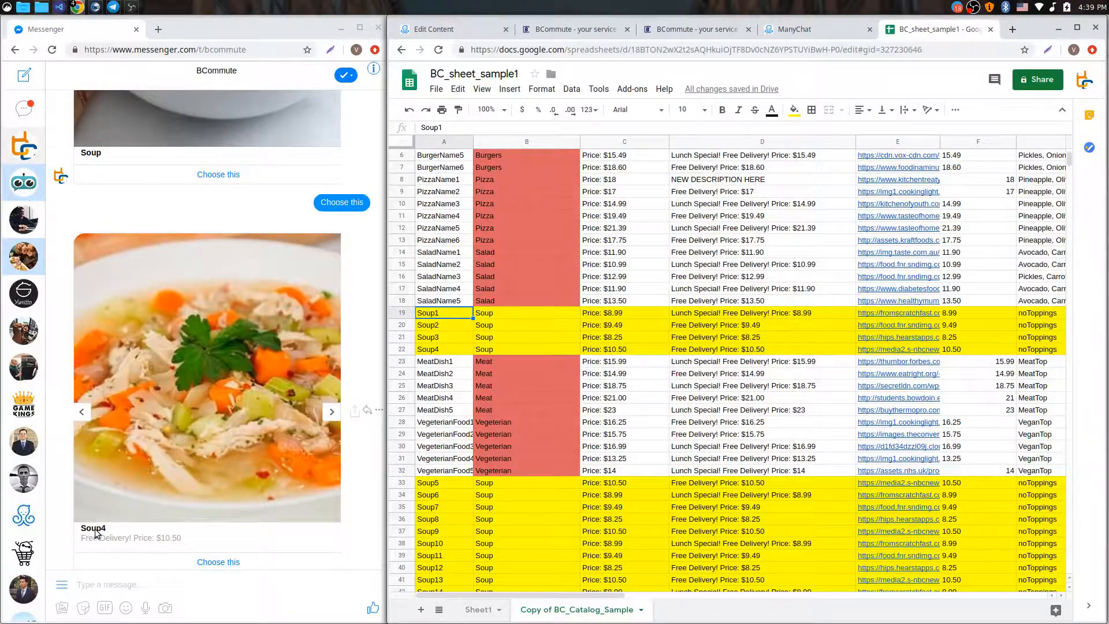
pyautogui.click(746, 315)
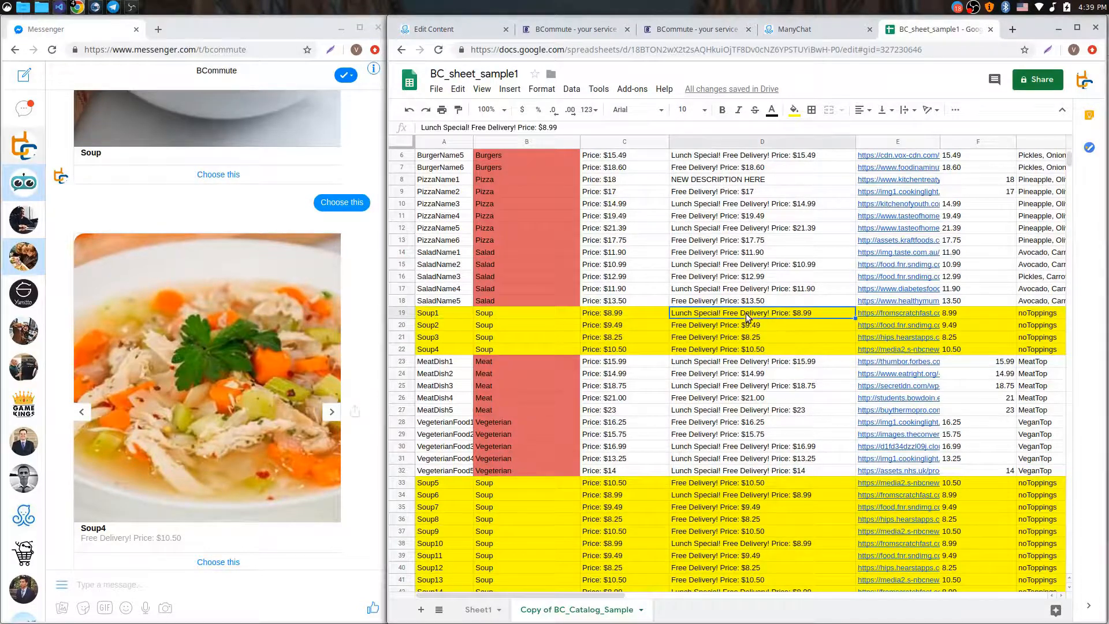
pyautogui.scroll(-1, 473, 313)
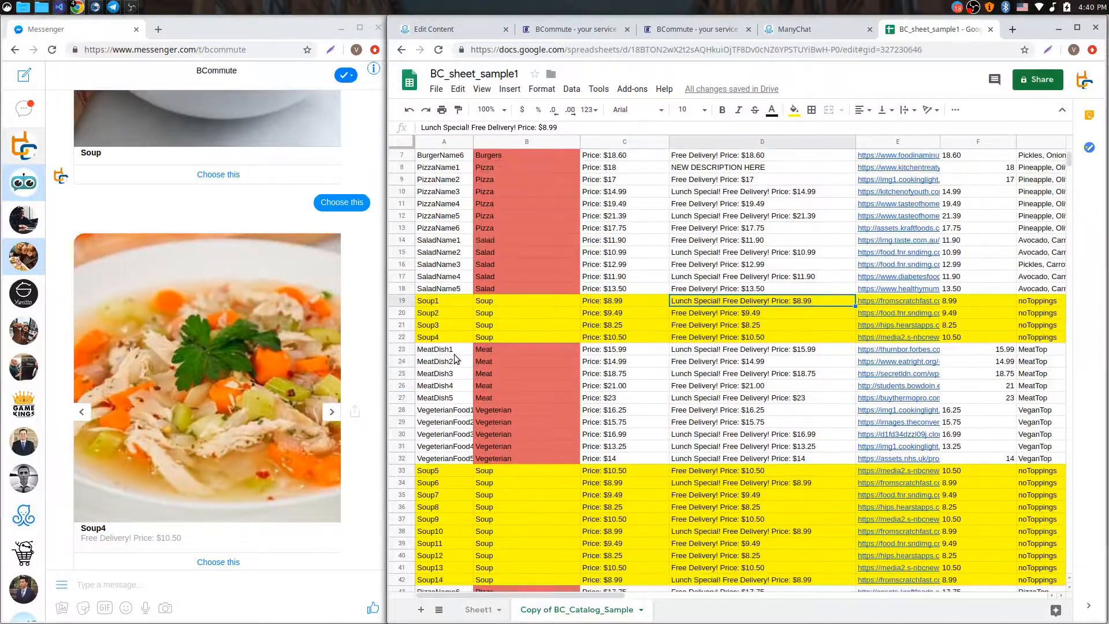
pyautogui.scroll(-2, 244, 368)
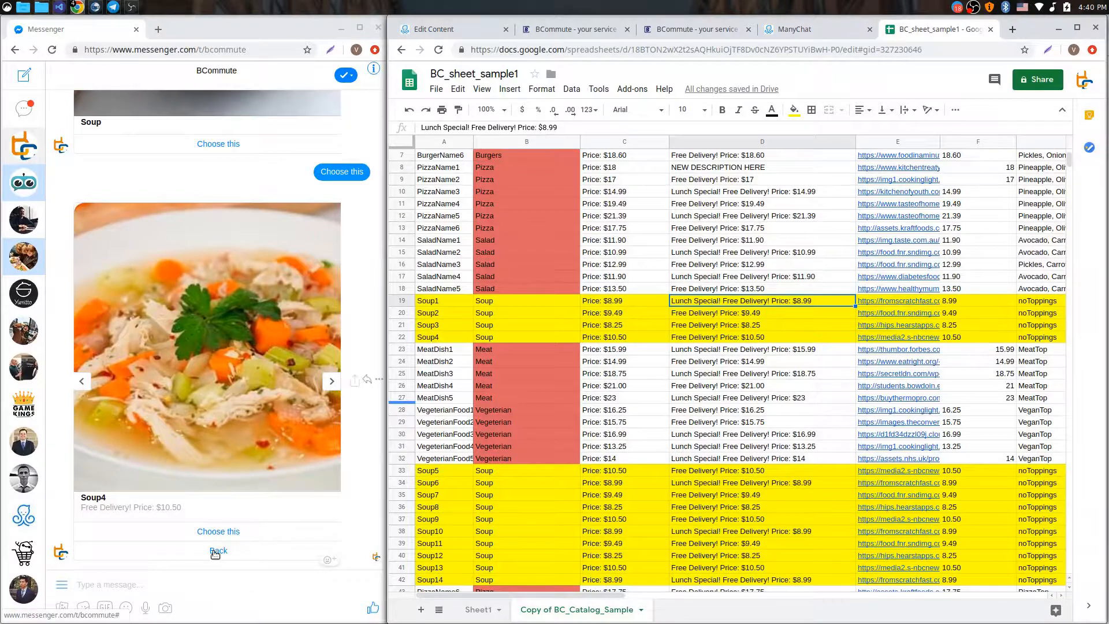
pyautogui.click(892, 301)
pyautogui.click(899, 313)
pyautogui.click(895, 325)
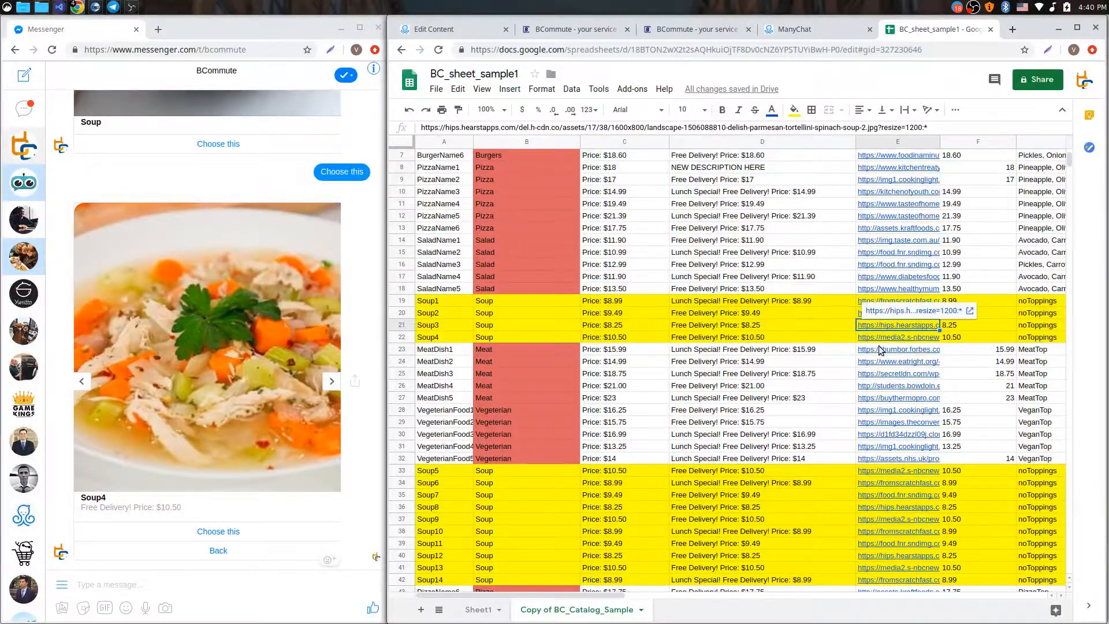
pyautogui.scroll(-1, 880, 350)
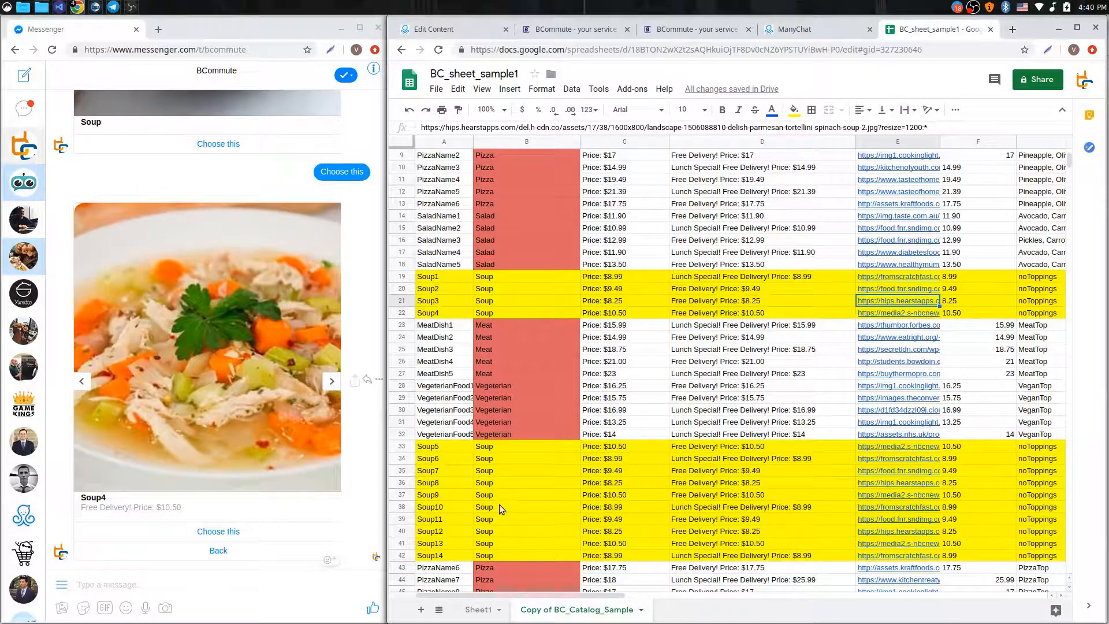
# Browse the soup gallery to Soup9, compare Soup10 in A38, and load more via See More
pyautogui.click(335, 382)
pyautogui.click(335, 382)
pyautogui.click(335, 382)
pyautogui.click(335, 382)
pyautogui.click(335, 382)
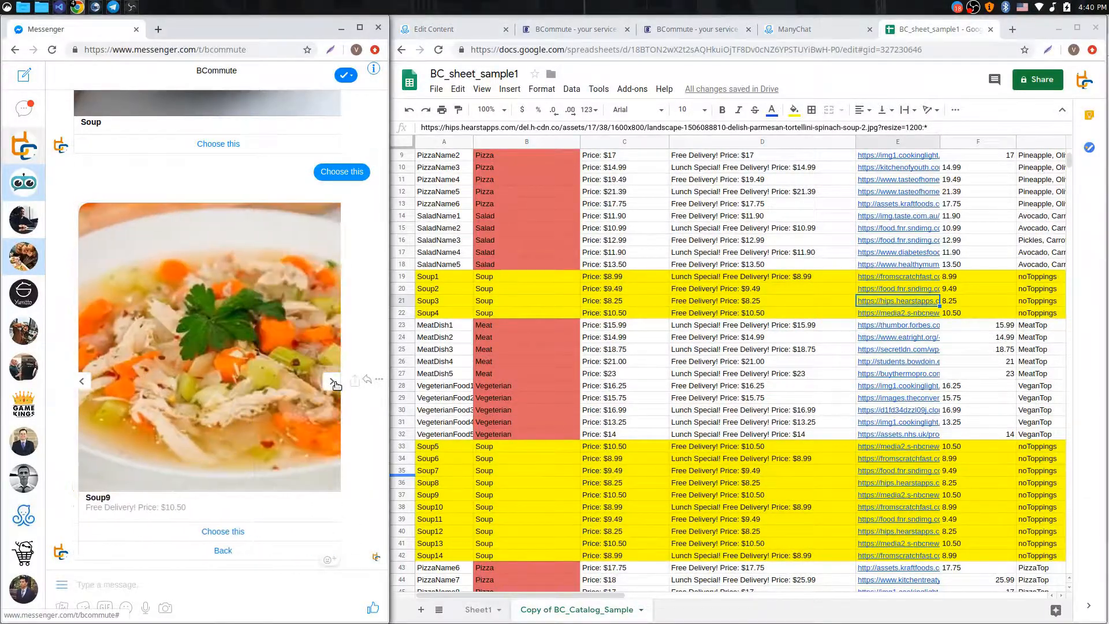
pyautogui.click(333, 381)
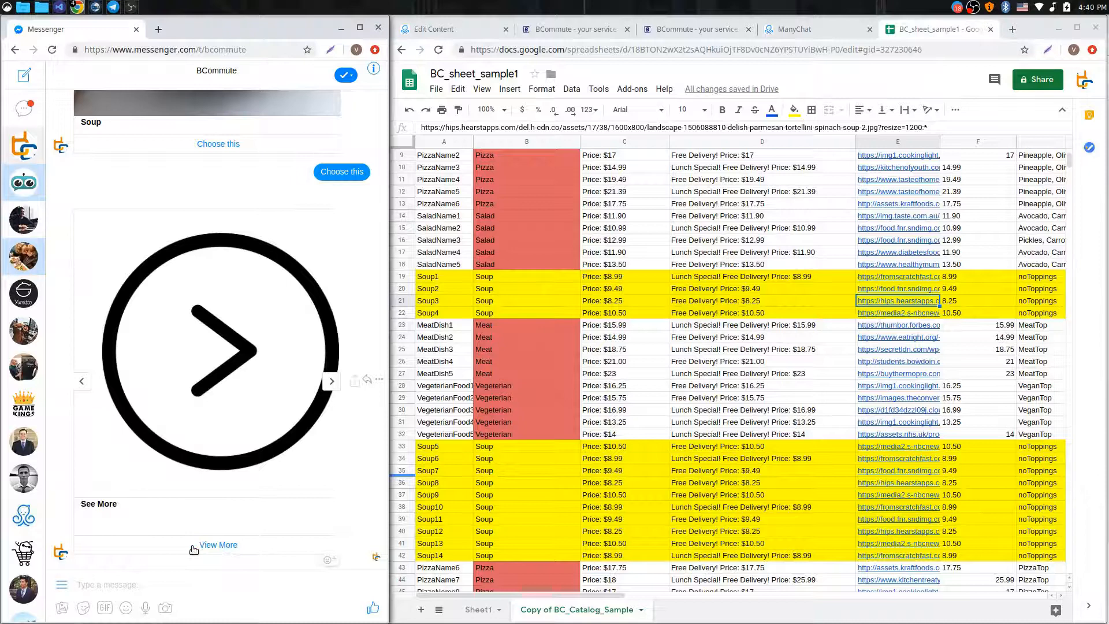
pyautogui.click(75, 380)
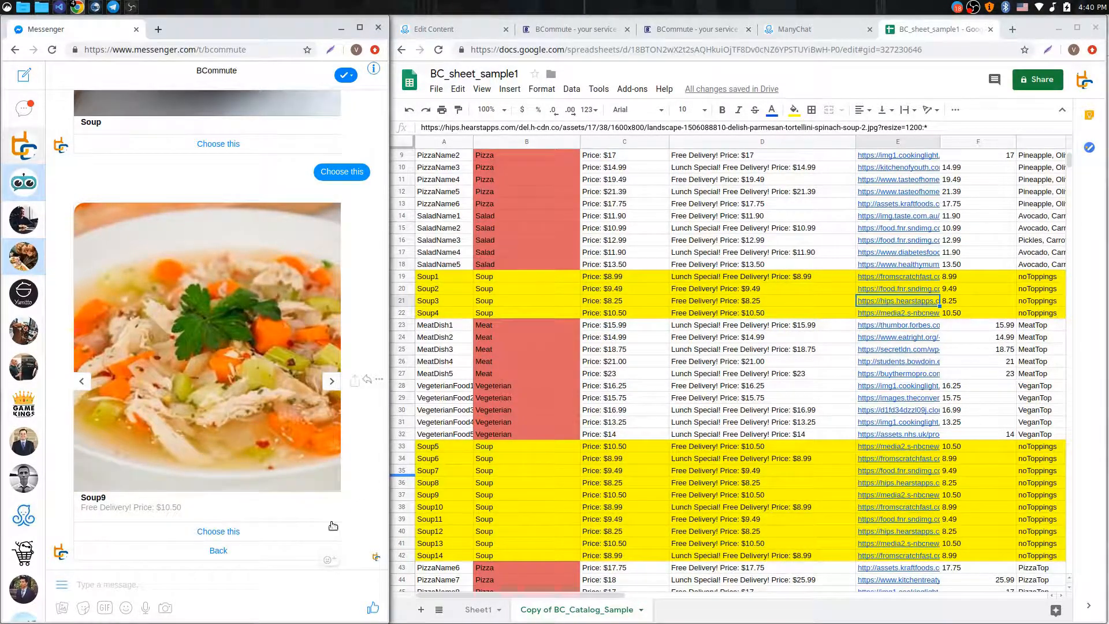
pyautogui.click(444, 506)
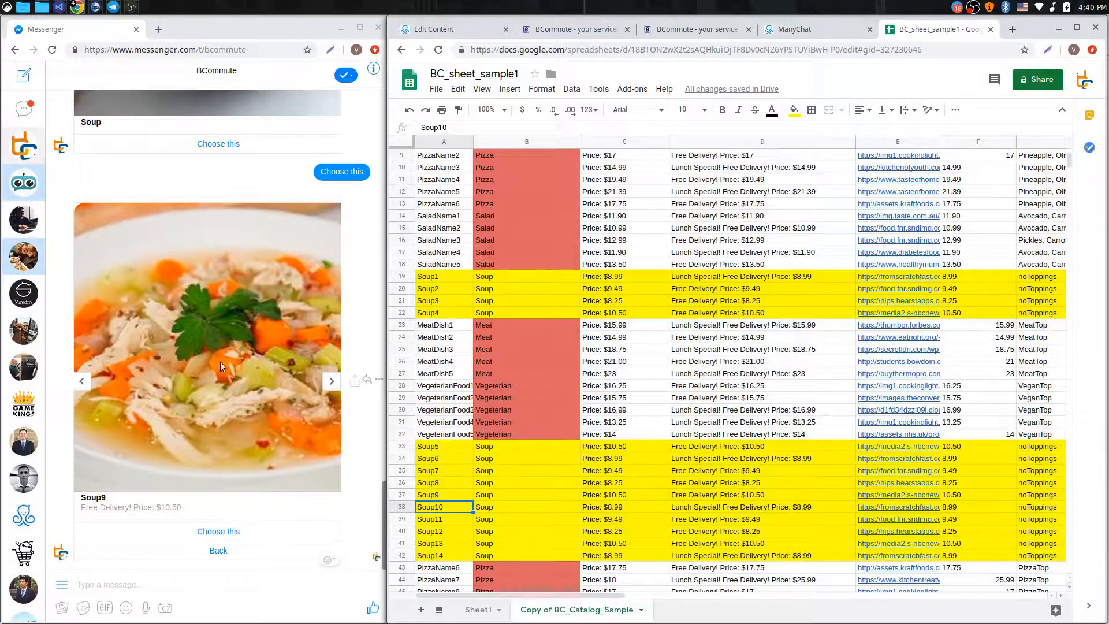
pyautogui.click(332, 382)
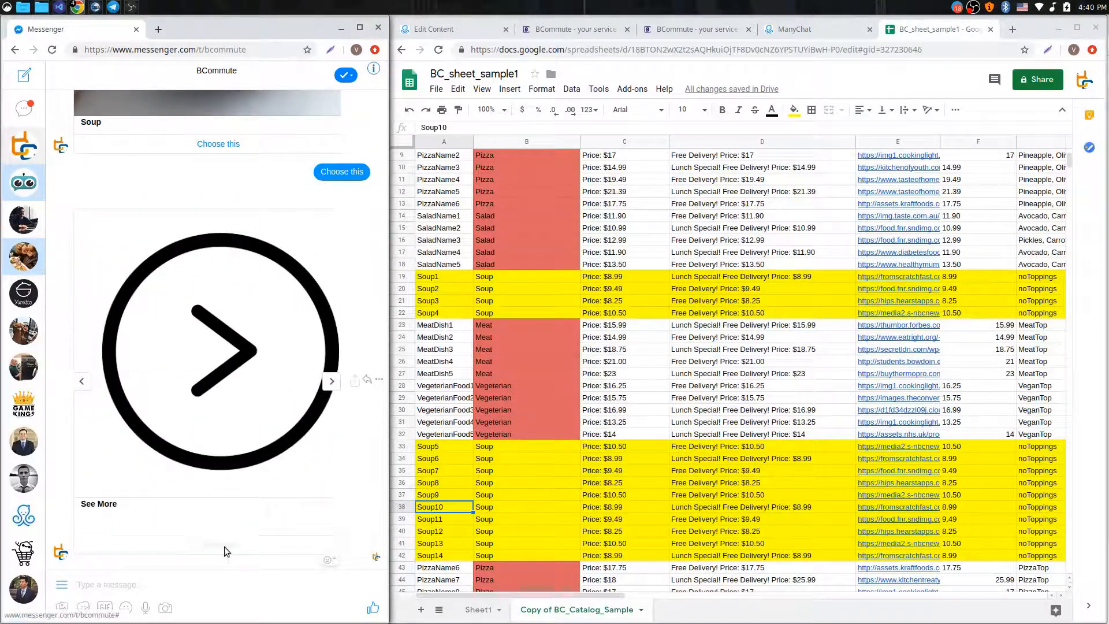
pyautogui.click(225, 548)
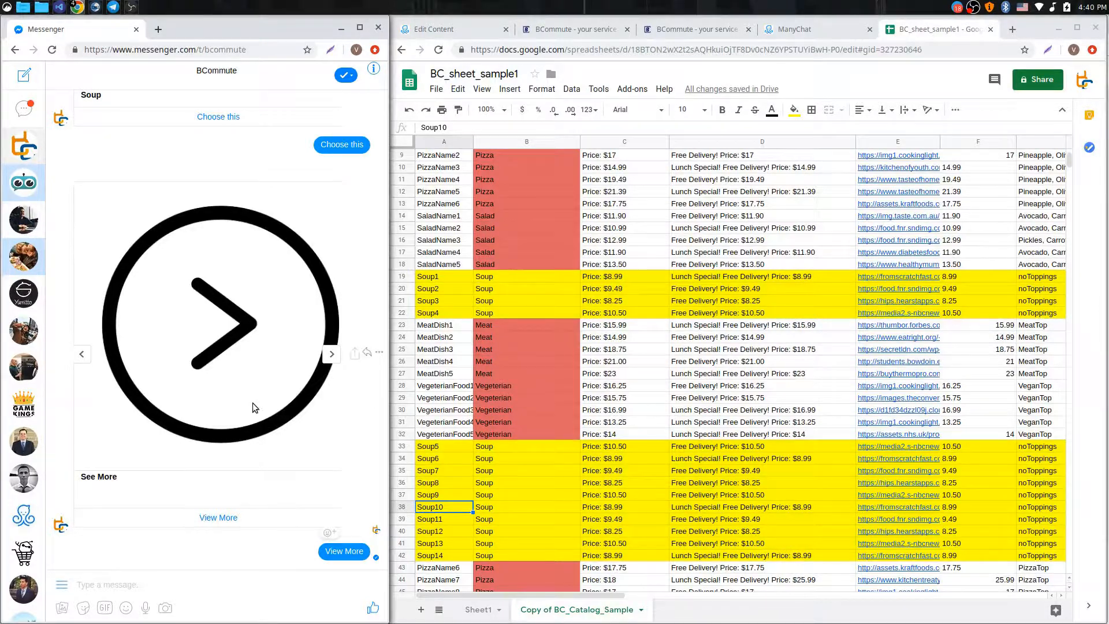
# Step through the new soup cards to Soup14, then back to Soup12
pyautogui.click(331, 382)
pyautogui.click(331, 382)
pyautogui.click(331, 382)
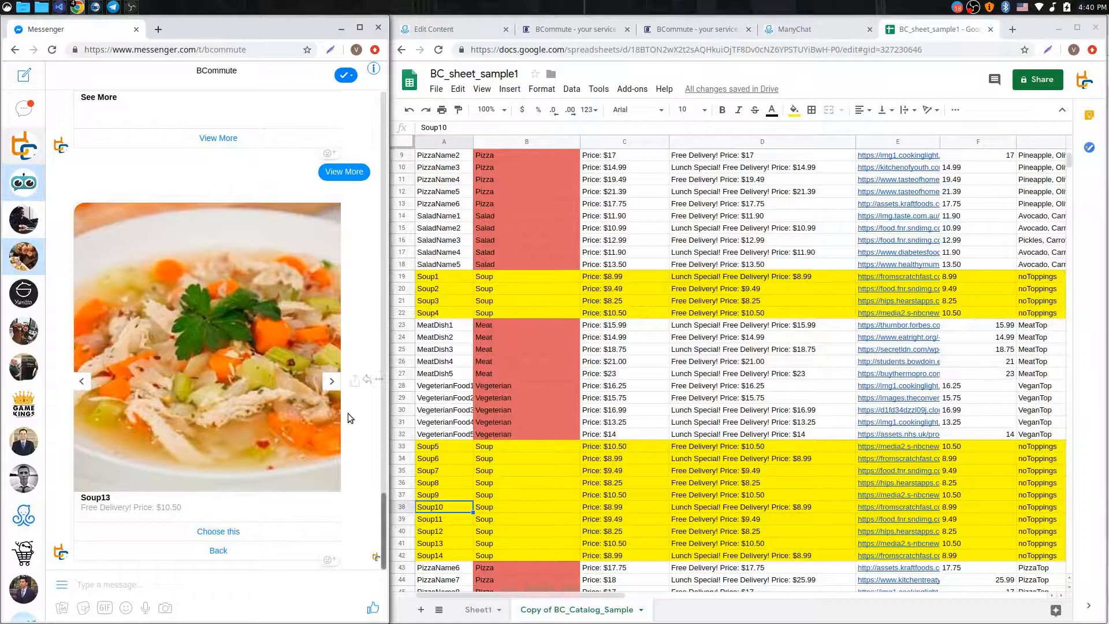
pyautogui.click(332, 382)
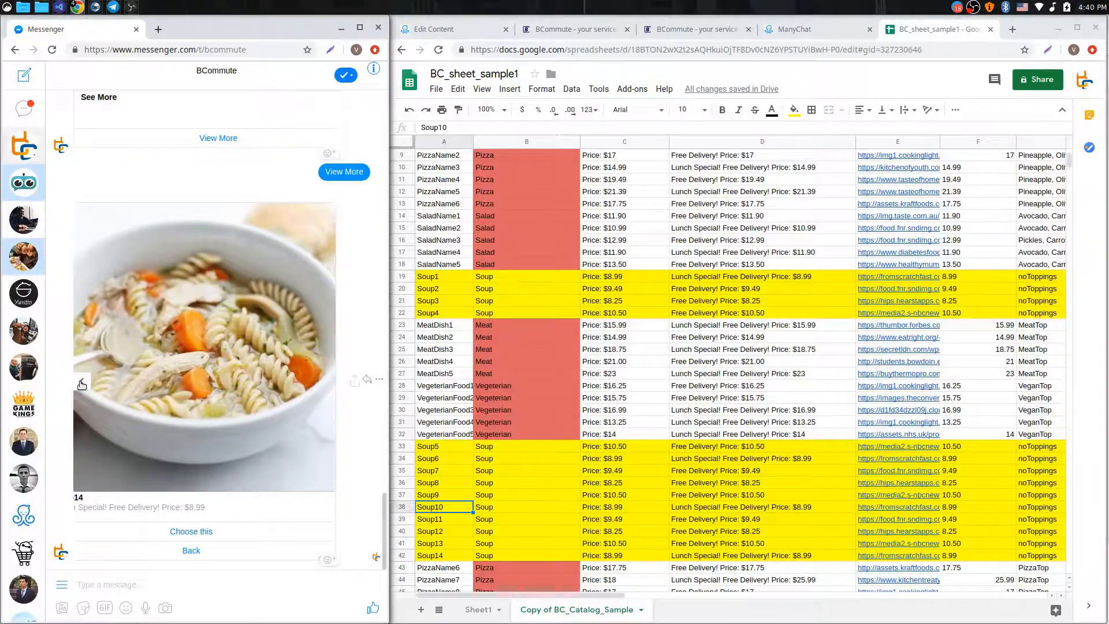
pyautogui.click(82, 382)
pyautogui.click(82, 382)
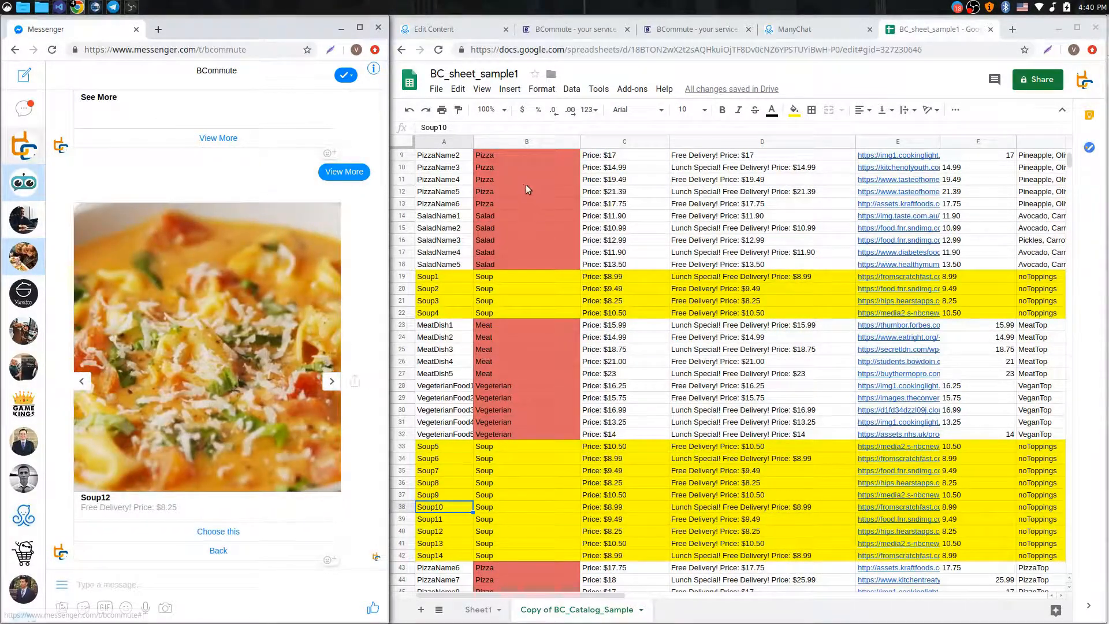
# Load OneSearchword in BCommute and review its Search Filters, Gallery Card Setup and Add Buttons
pyautogui.click(570, 29)
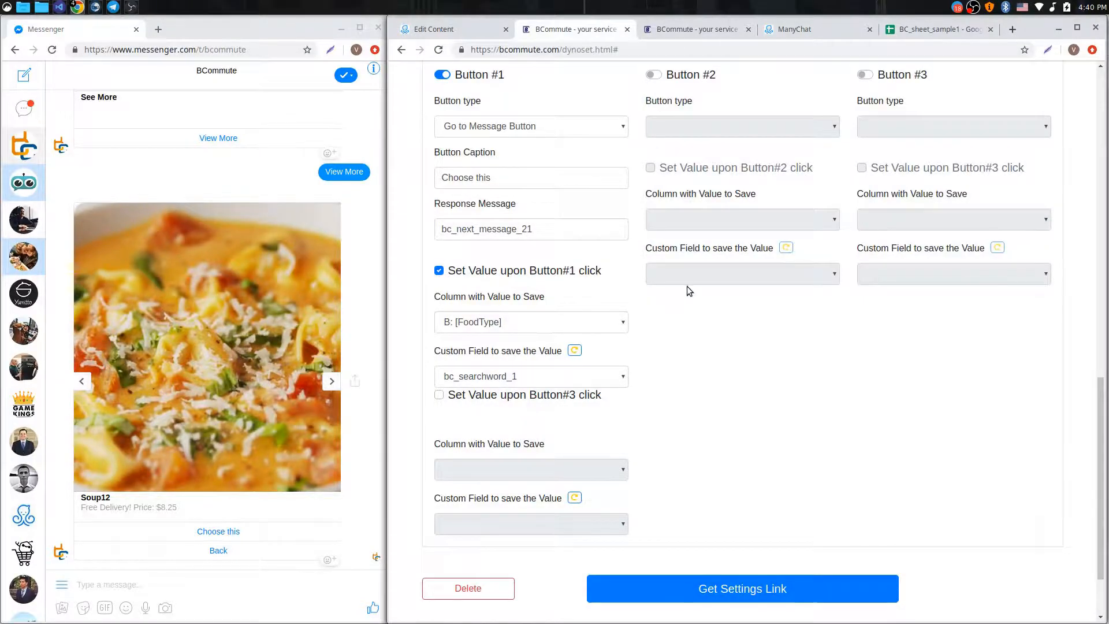
pyautogui.scroll(8, 664, 182)
pyautogui.scroll(7, 649, 151)
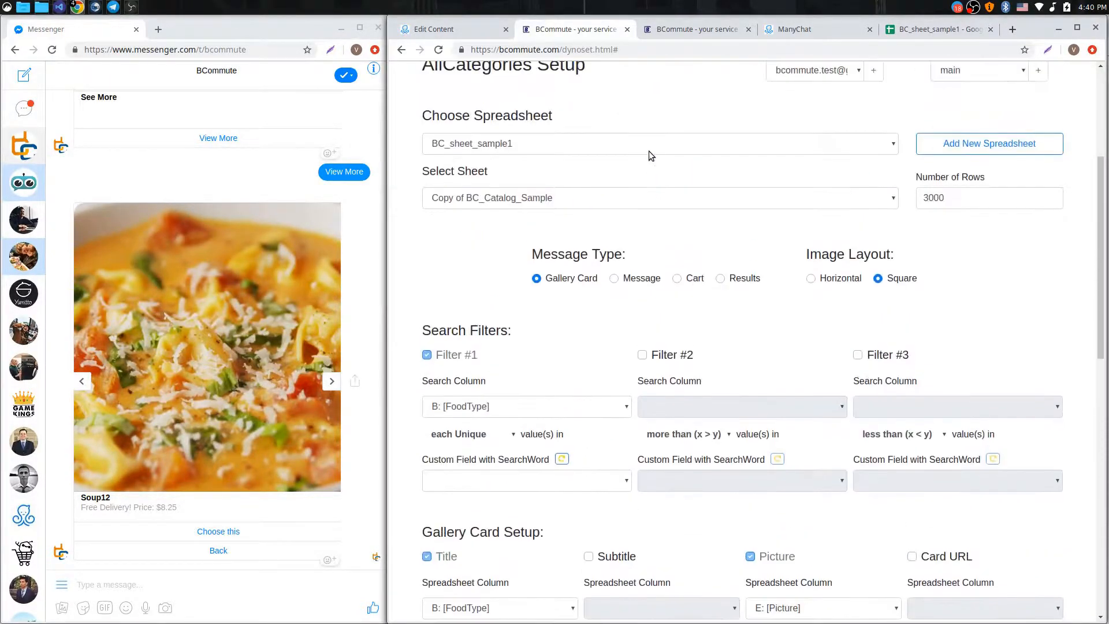
pyautogui.click(745, 214)
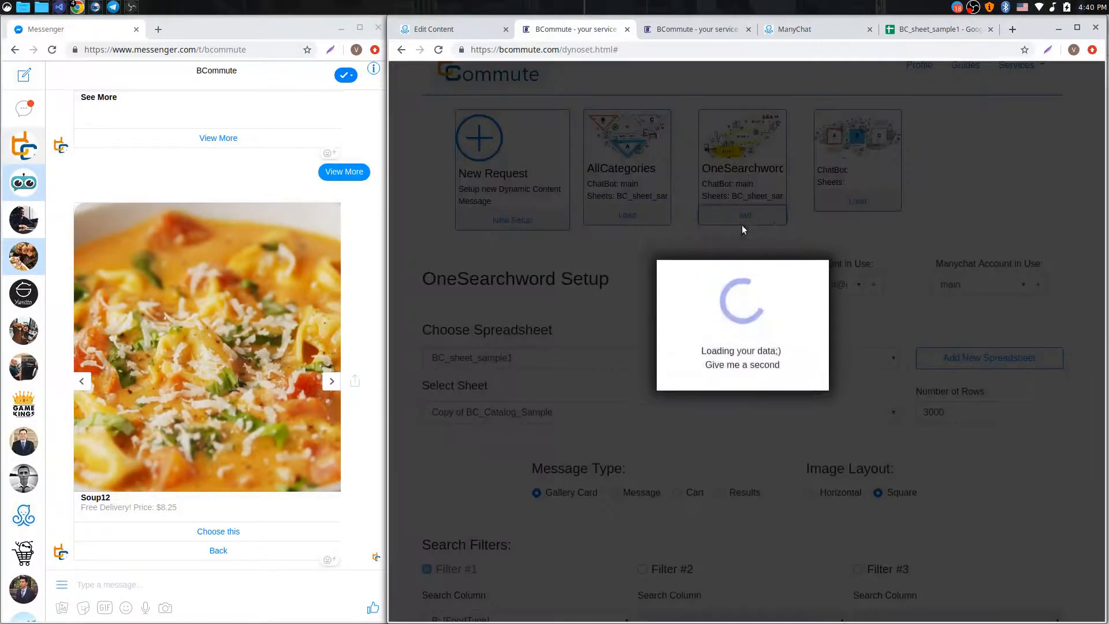
pyautogui.click(434, 33)
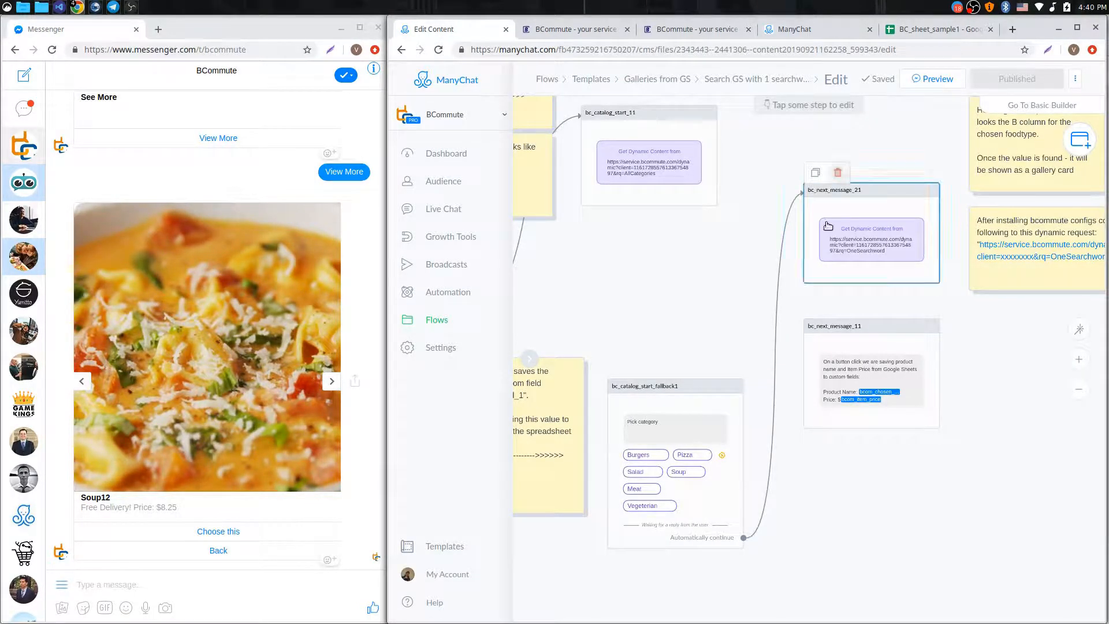
pyautogui.click(578, 30)
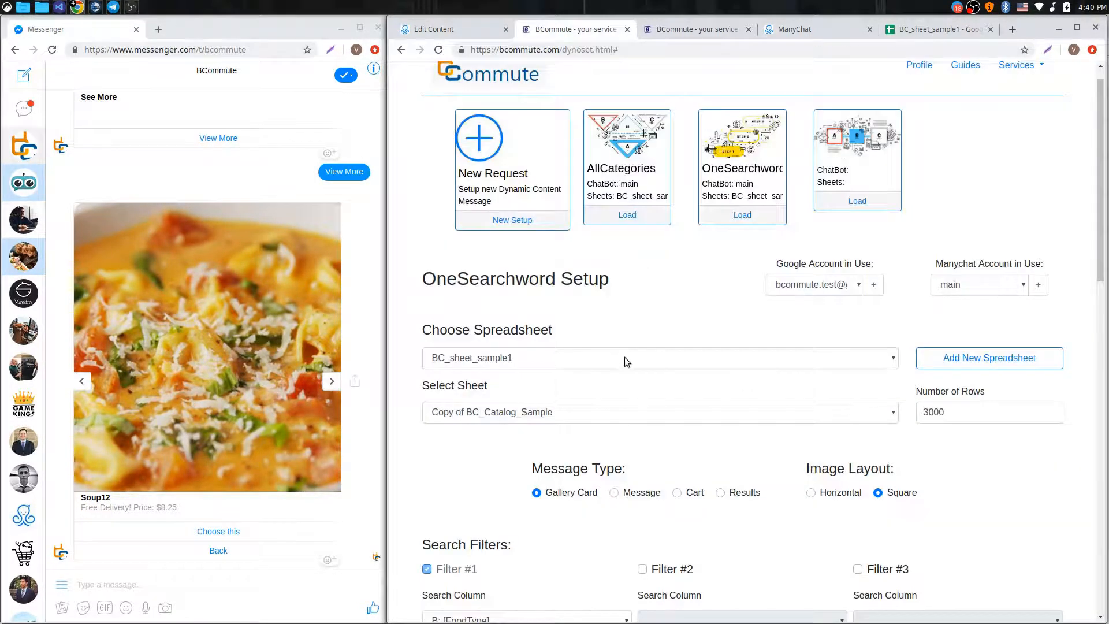
pyautogui.scroll(-6, 626, 357)
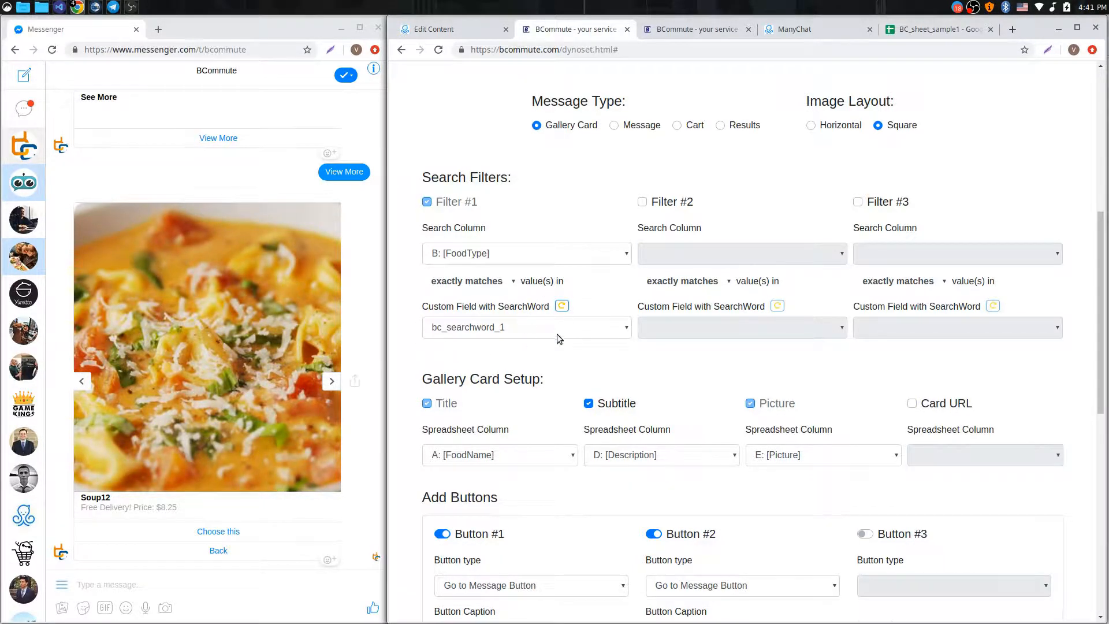
pyautogui.scroll(-3, 557, 334)
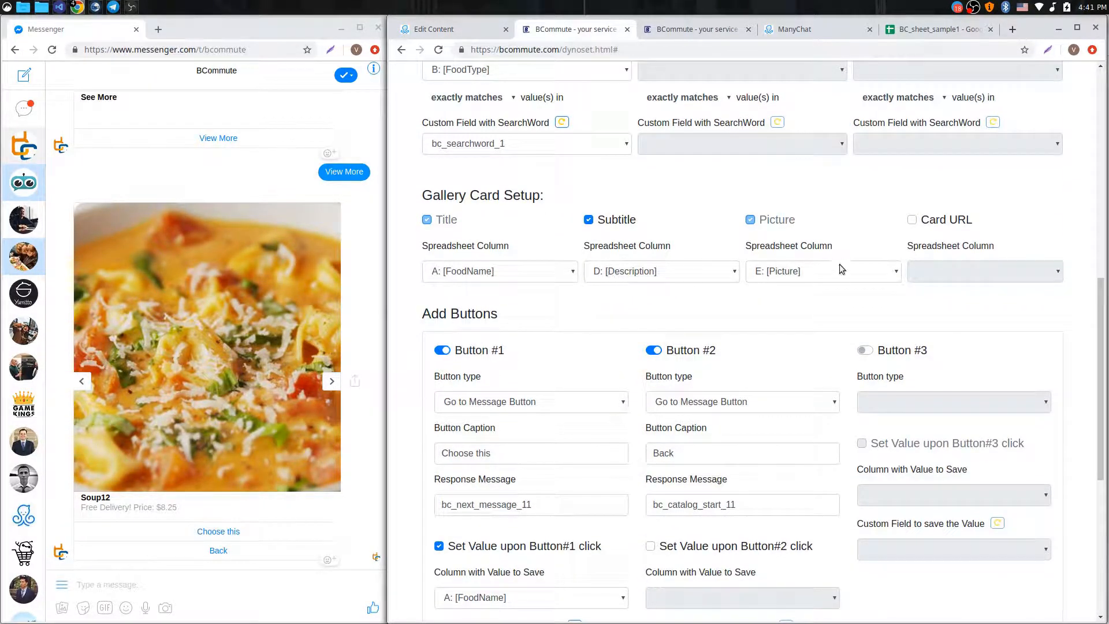
pyautogui.scroll(-3, 709, 180)
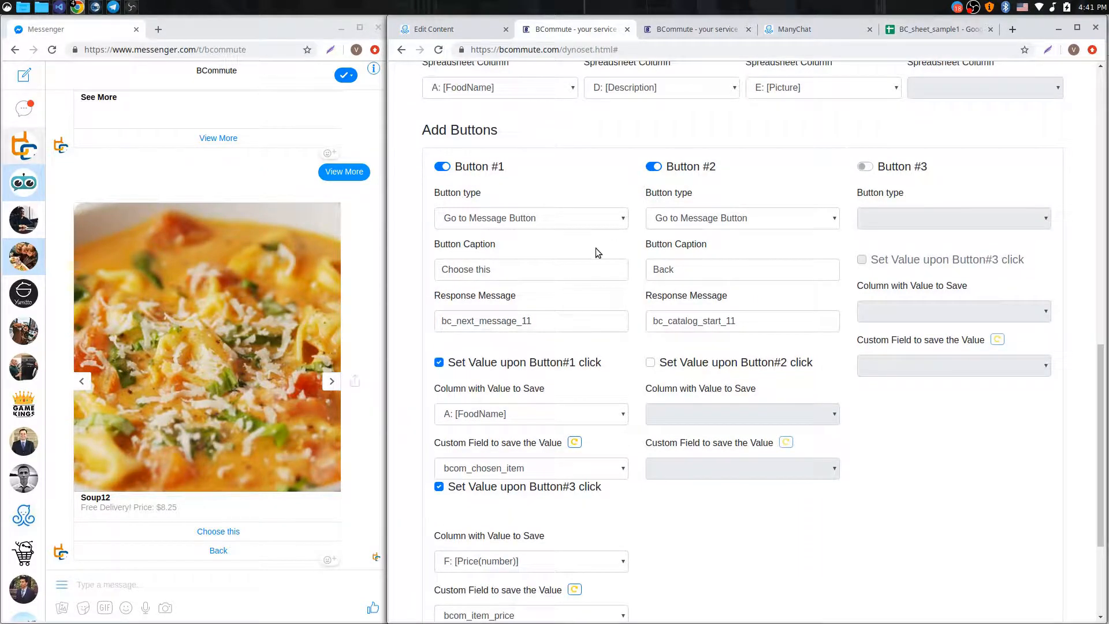
pyautogui.scroll(-2, 596, 248)
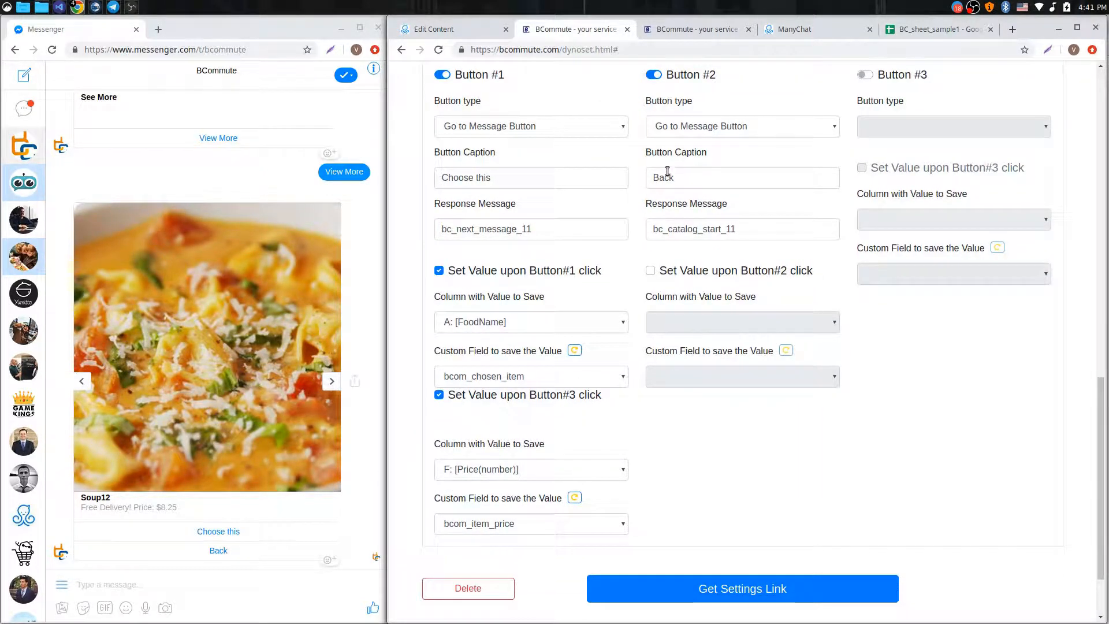
pyautogui.click(451, 28)
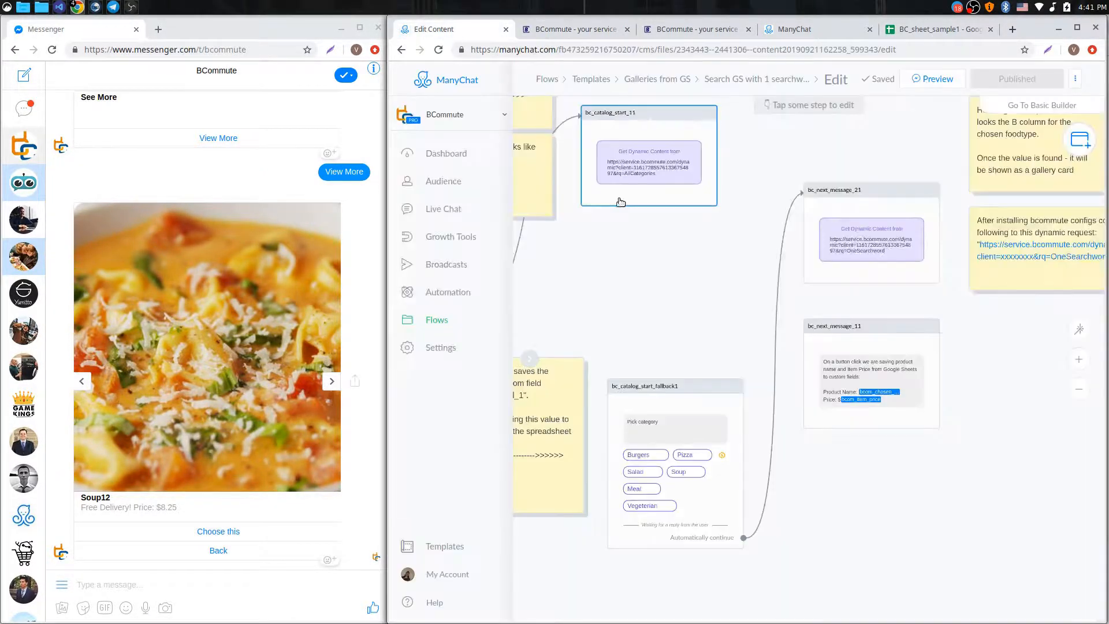
# Bring the bc_next_message_11 step into view on the ManyChat canvas, cross-checking BCommute
pyautogui.scroll(-3, 688, 227)
pyautogui.moveTo(637, 242); pyautogui.dragTo(715, 298)
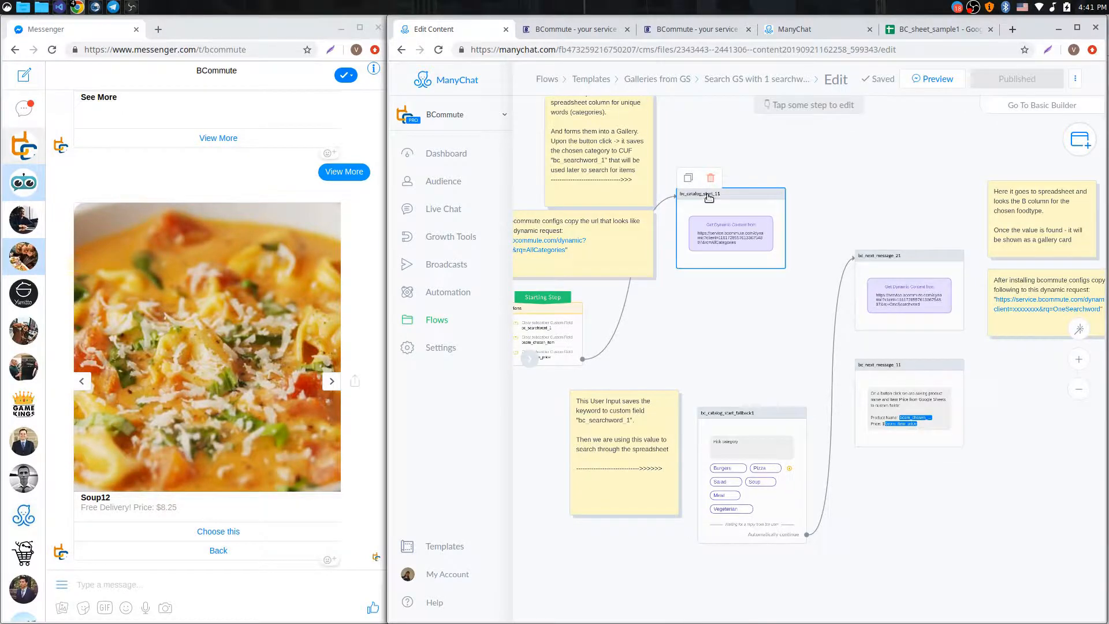
pyautogui.scroll(3, 706, 200)
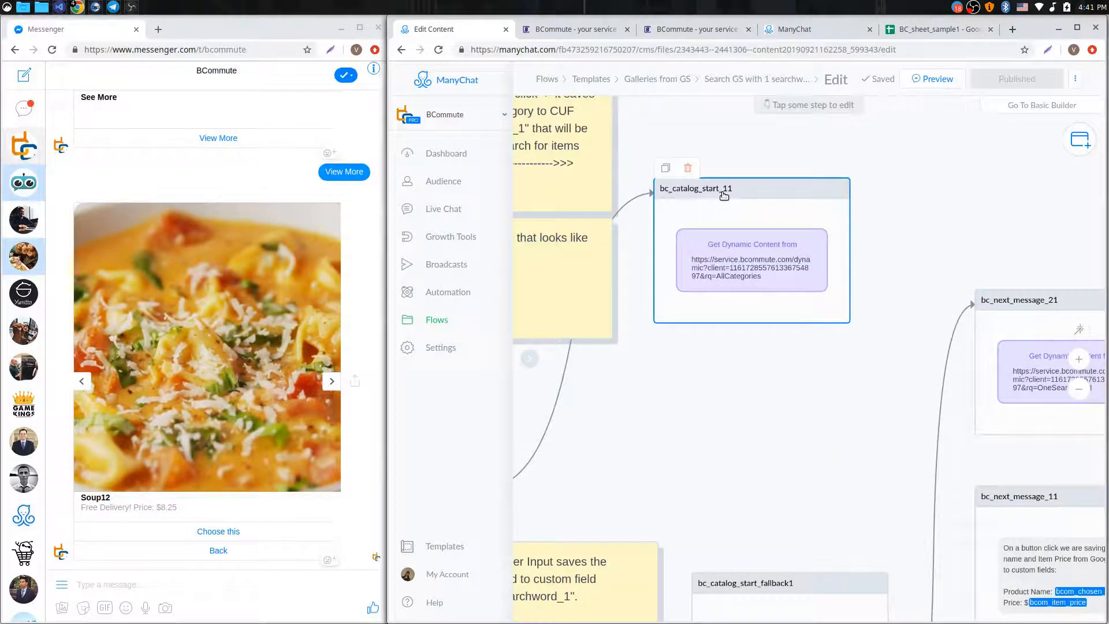
pyautogui.click(572, 29)
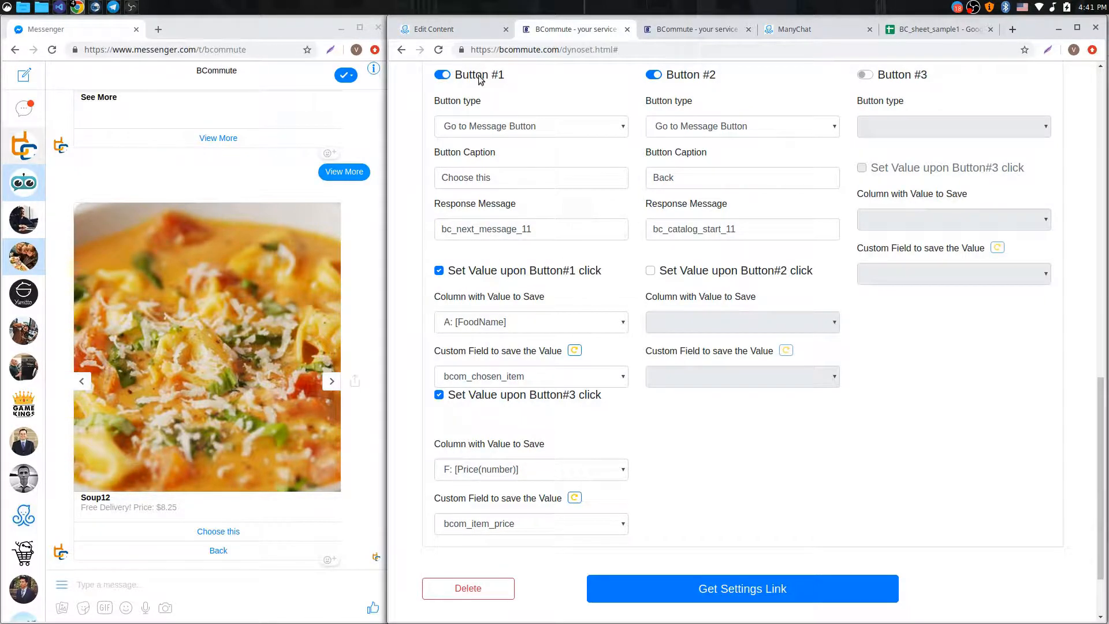
pyautogui.click(454, 33)
pyautogui.moveTo(817, 439); pyautogui.dragTo(530, 251)
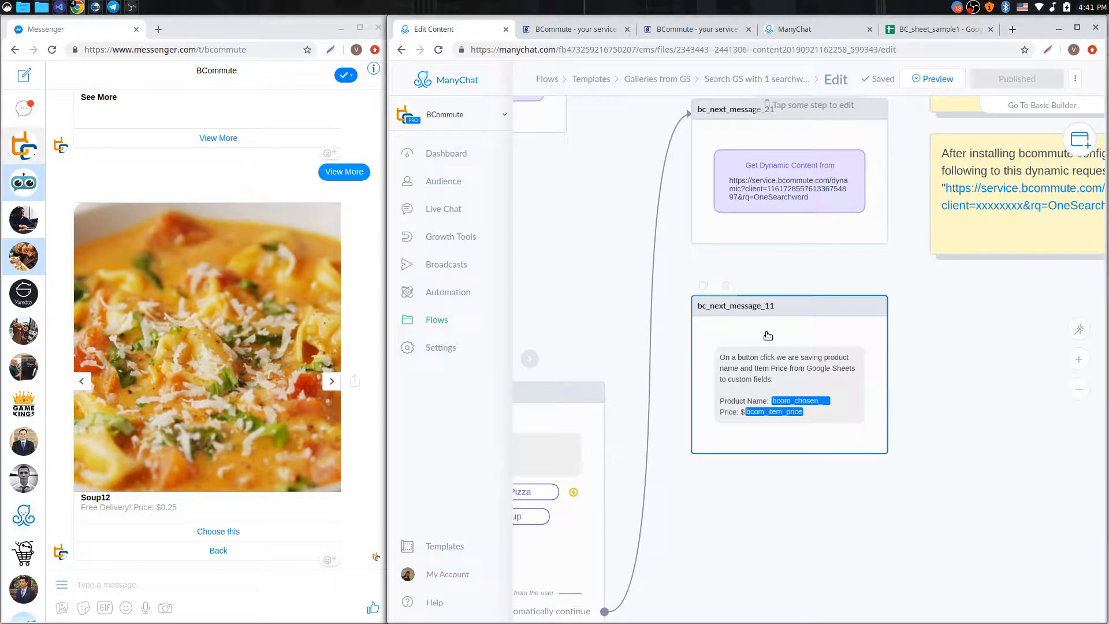
pyautogui.scroll(4, 768, 336)
pyautogui.moveTo(980, 252); pyautogui.dragTo(965, 202)
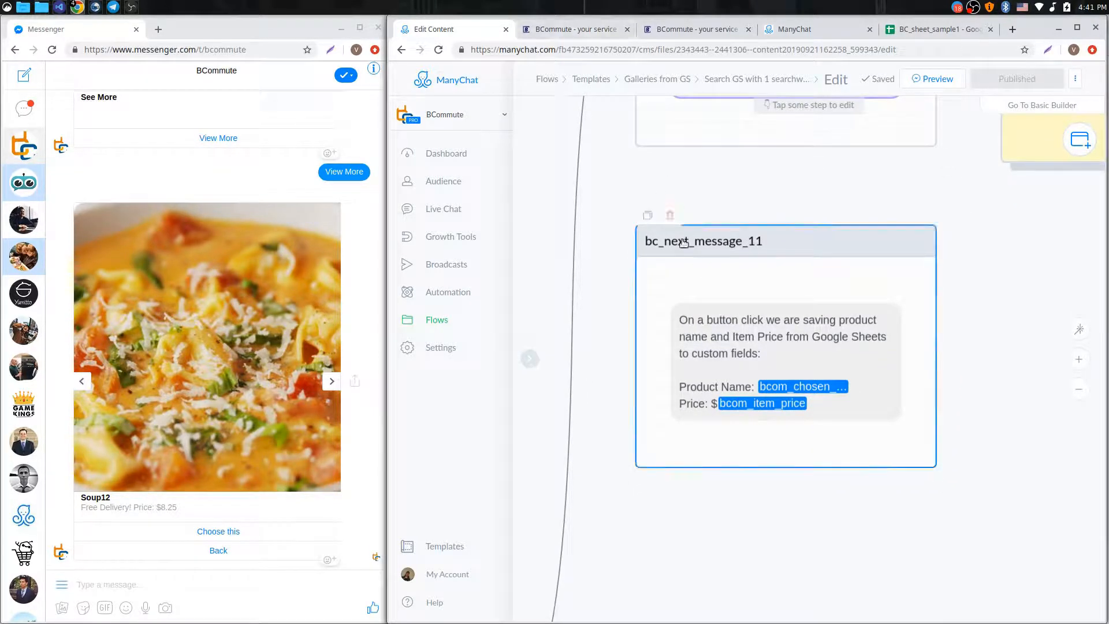
pyautogui.click(575, 30)
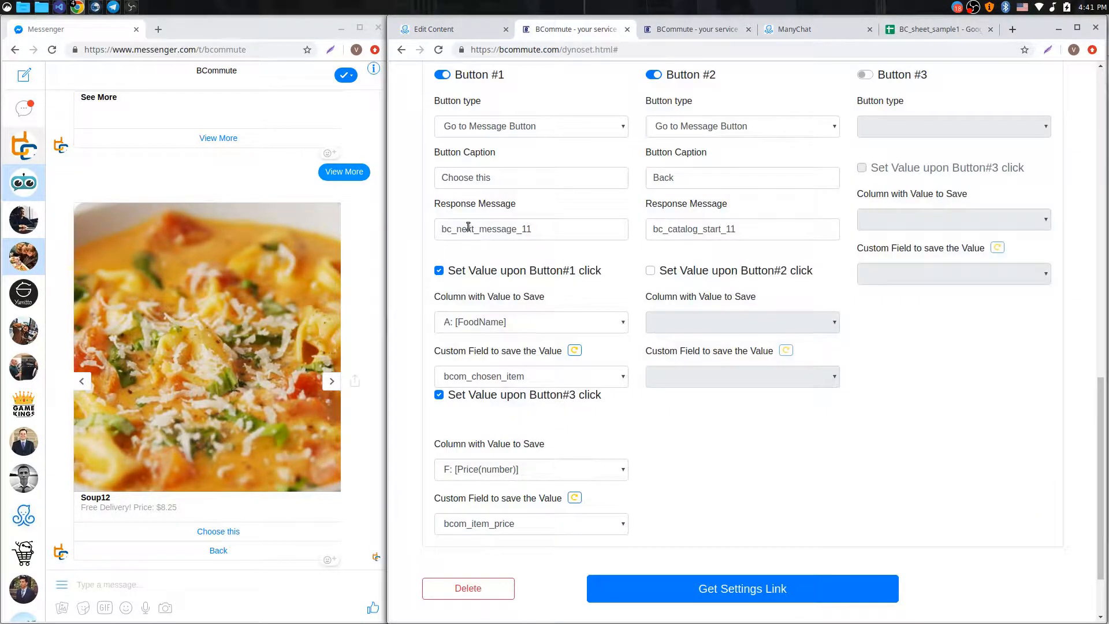
# Check the Button#3 price fields mapping to bcom_chosen_item and bcom_item_price
pyautogui.scroll(-2, 532, 235)
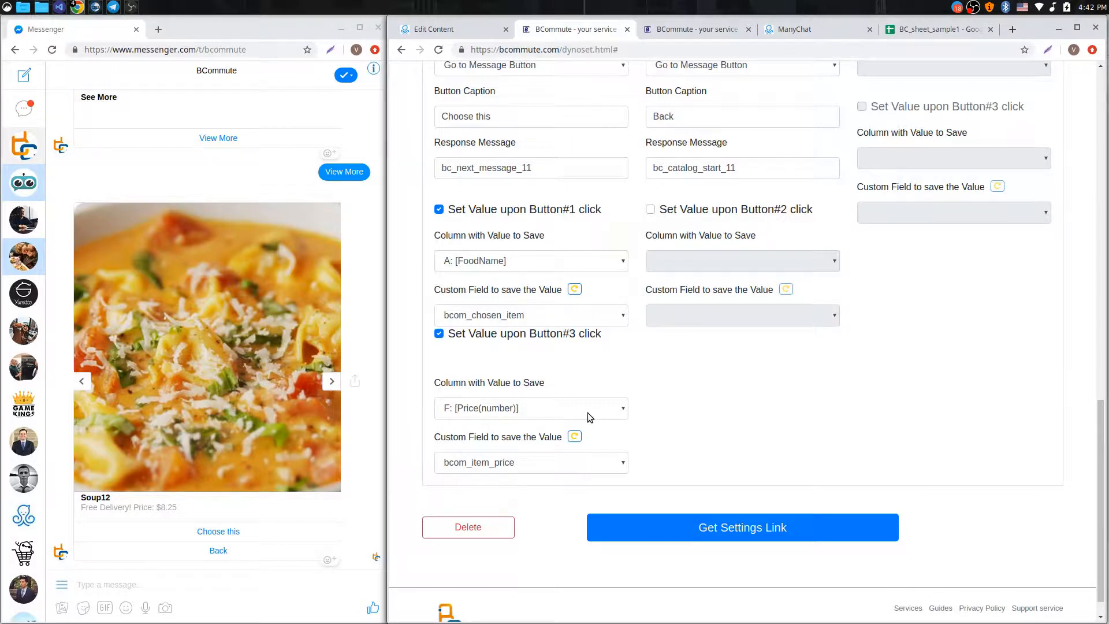
pyautogui.click(453, 34)
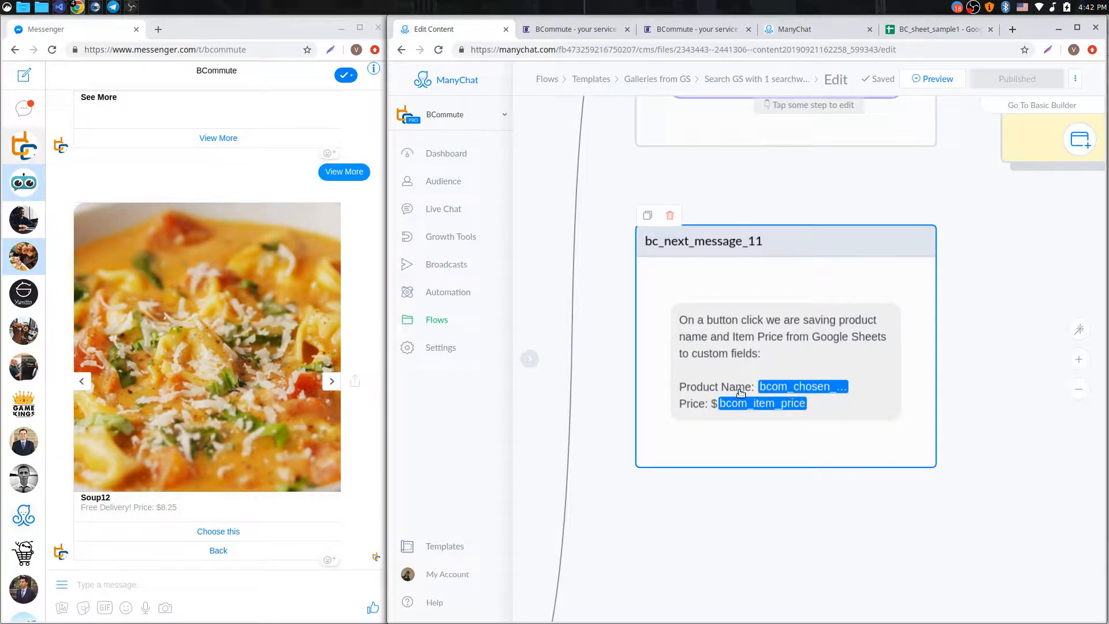
# Press Choose this on the Soup12 card in Messenger
pyautogui.scroll(-2, 804, 391)
pyautogui.scroll(1, 805, 390)
pyautogui.moveTo(990, 407); pyautogui.dragTo(981, 382)
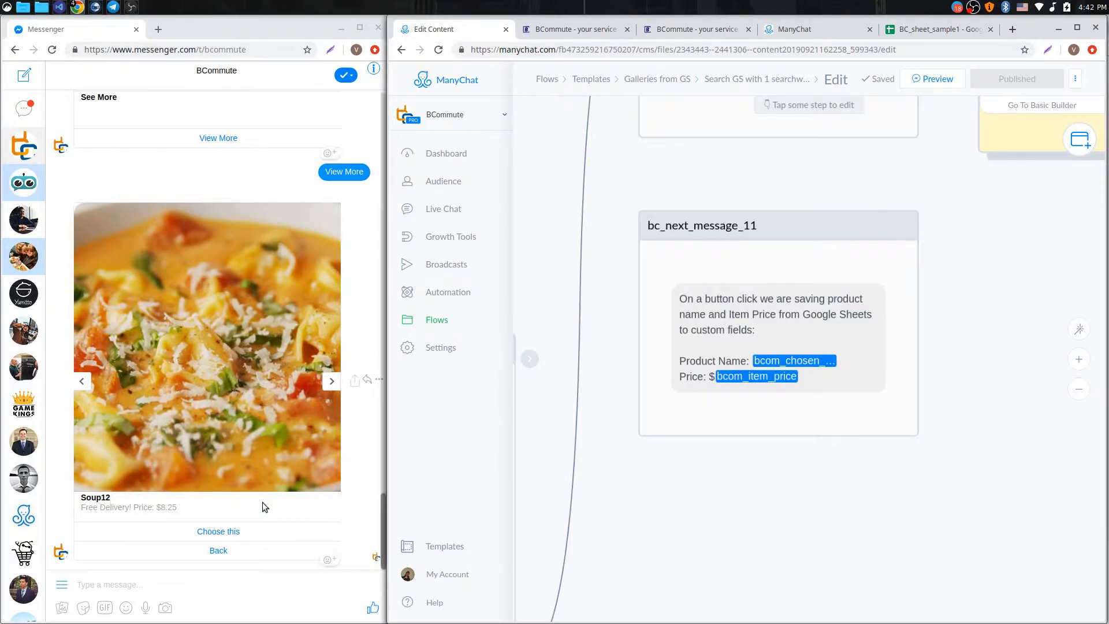
pyautogui.click(213, 532)
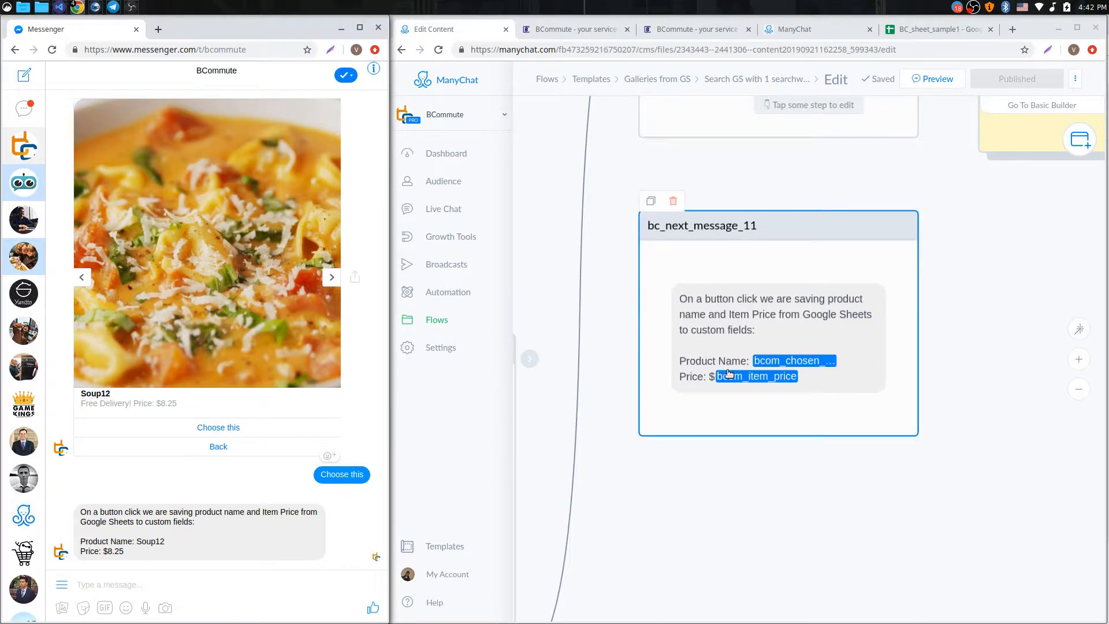
# Highlight the returned Product Name Soup12 and Price $8.25 in the chat reply
pyautogui.moveTo(135, 541); pyautogui.dragTo(173, 541)
pyautogui.moveTo(107, 551); pyautogui.dragTo(163, 554)
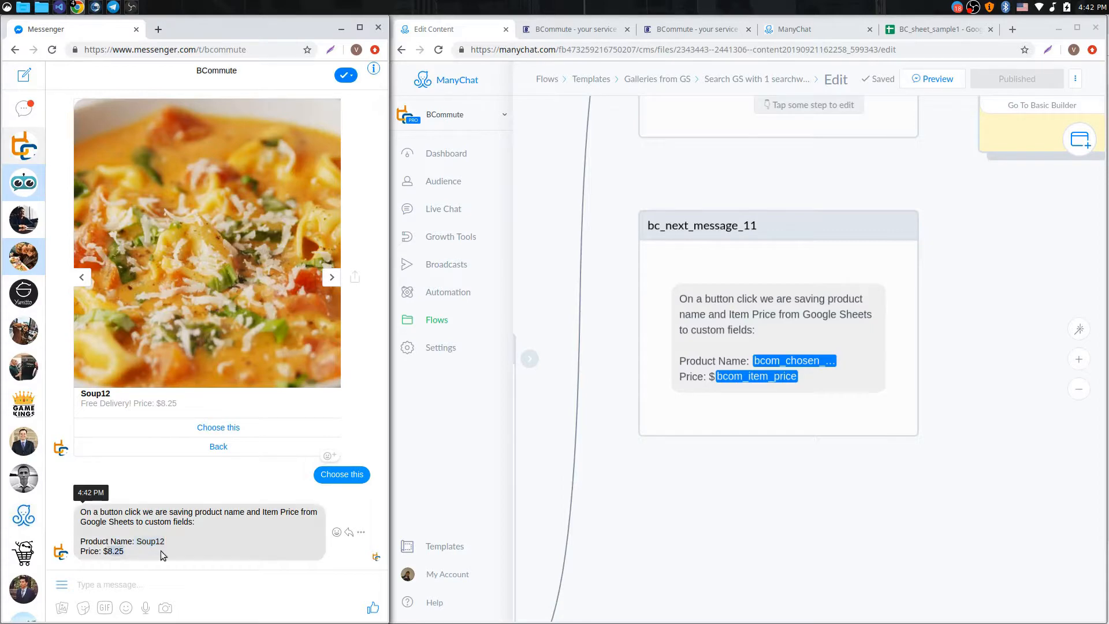
pyautogui.scroll(-10, 916, 302)
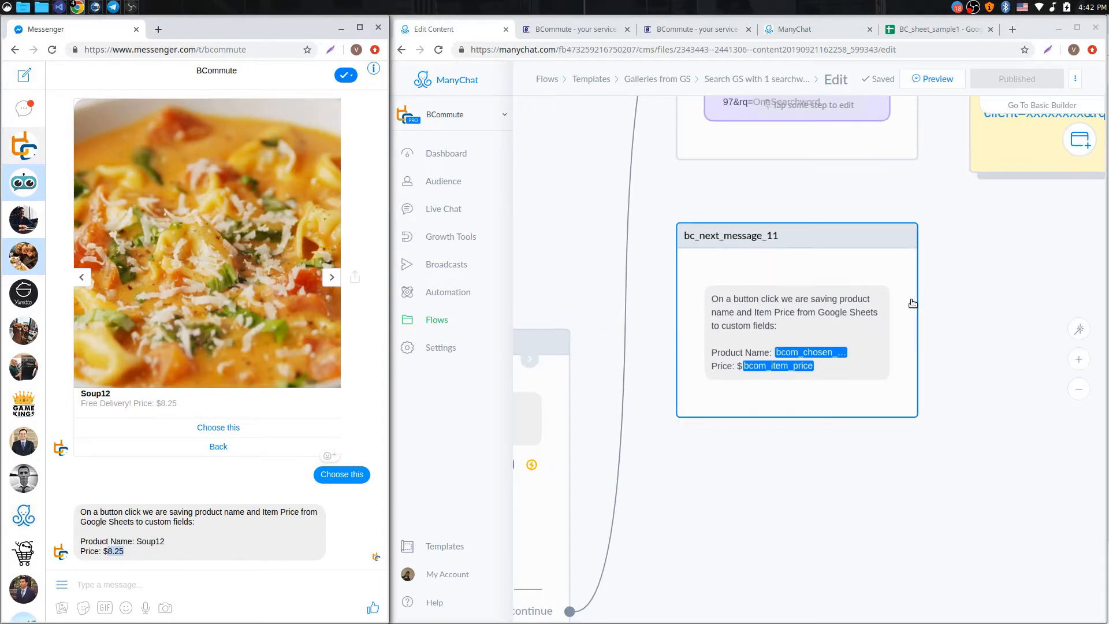
pyautogui.scroll(-3, 730, 276)
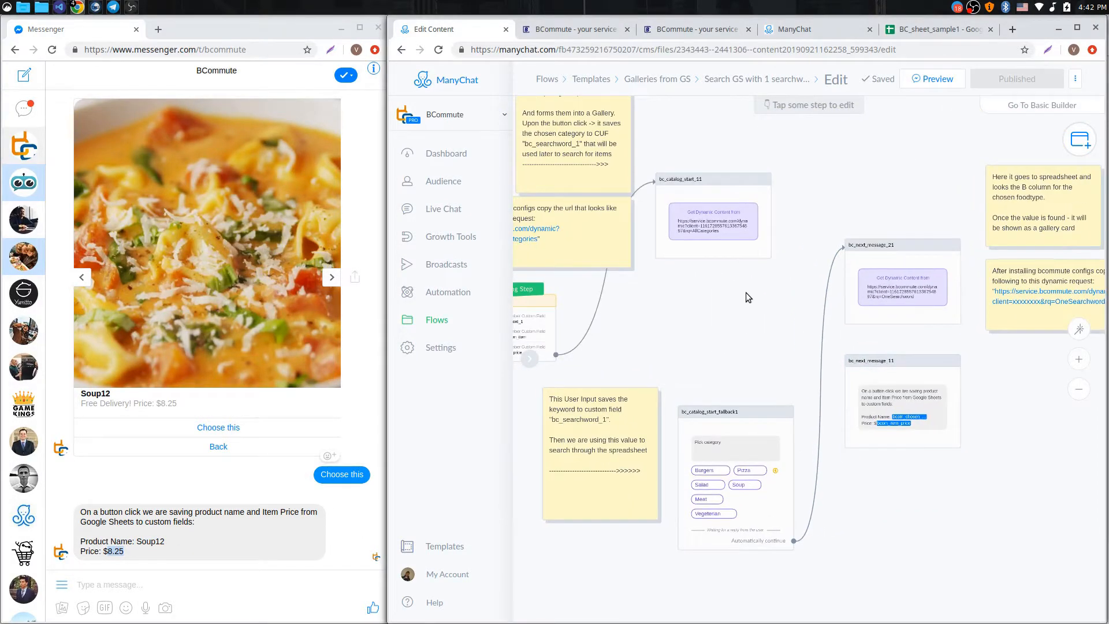
pyautogui.click(254, 539)
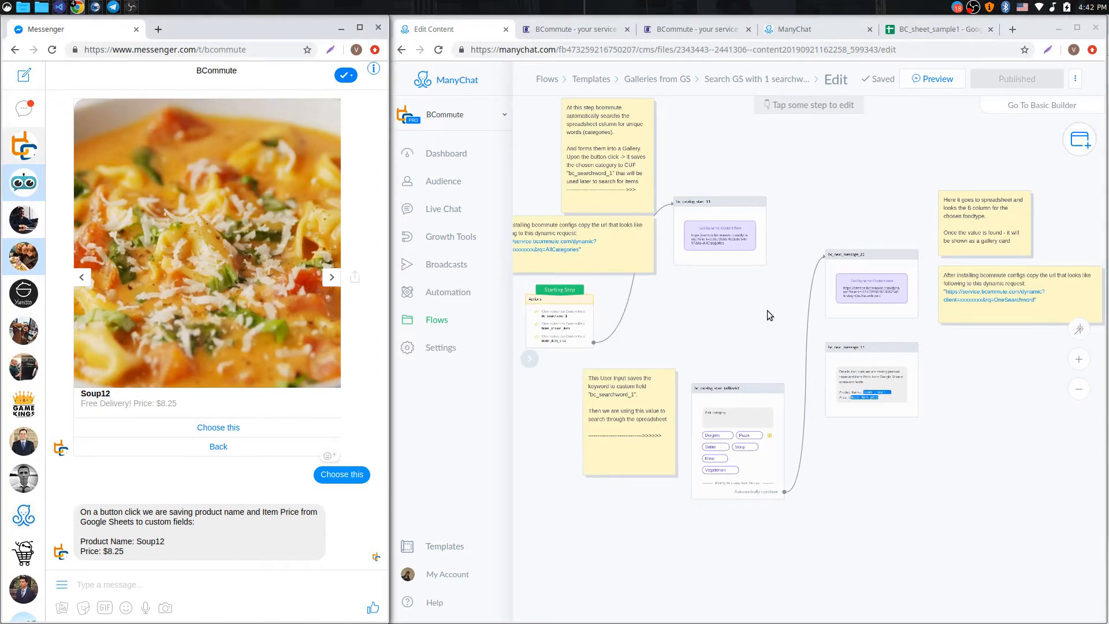